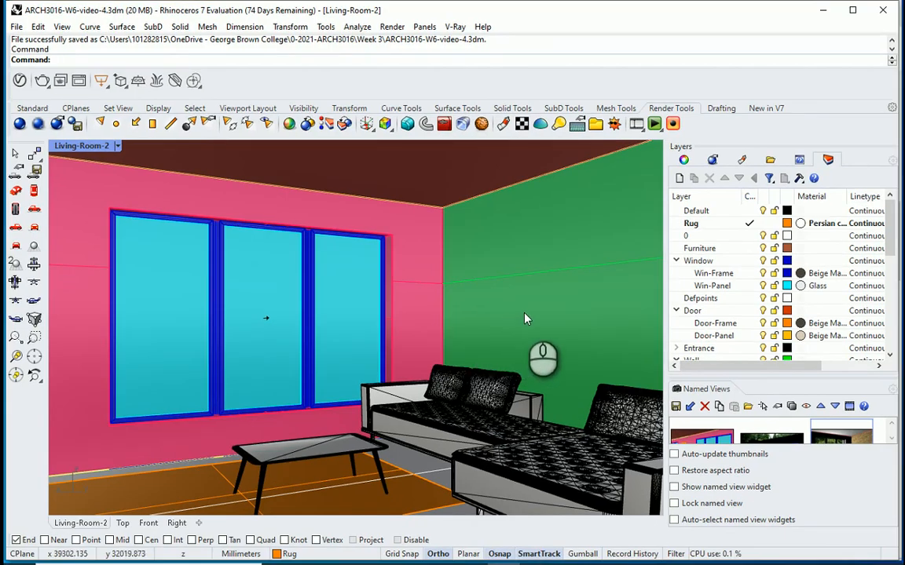
# Step: Set the current renderer to Rhino Render
pyautogui.click(456, 27)
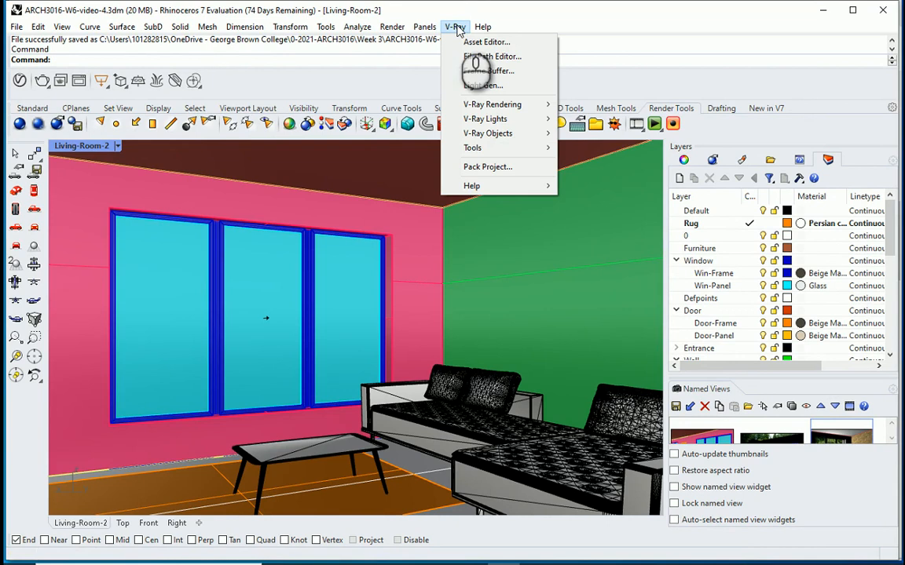
pyautogui.moveTo(423, 31)
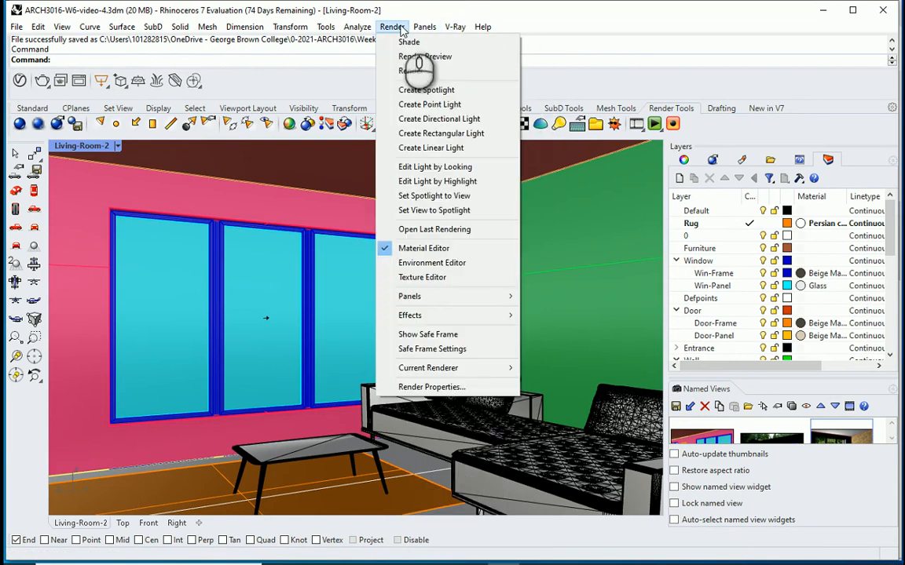
pyautogui.moveTo(479, 369)
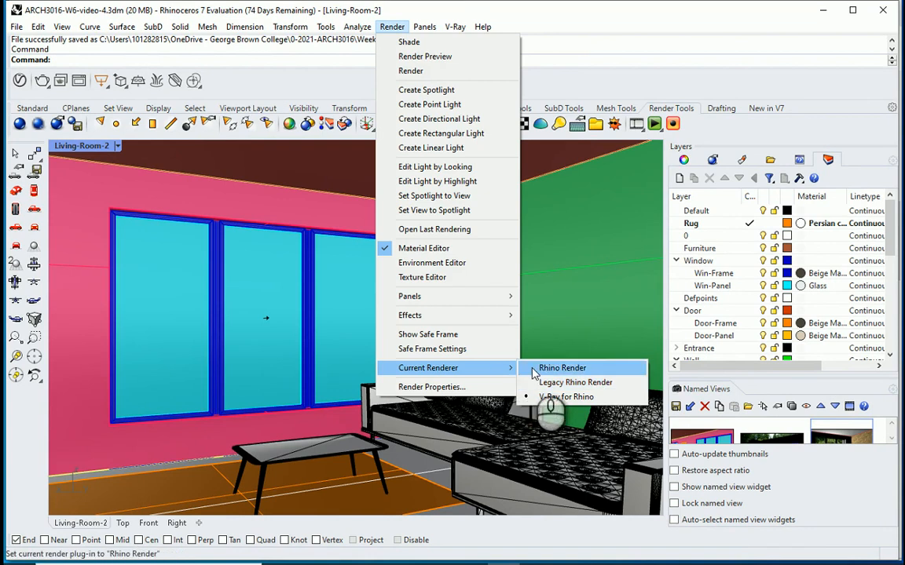
pyautogui.click(594, 371)
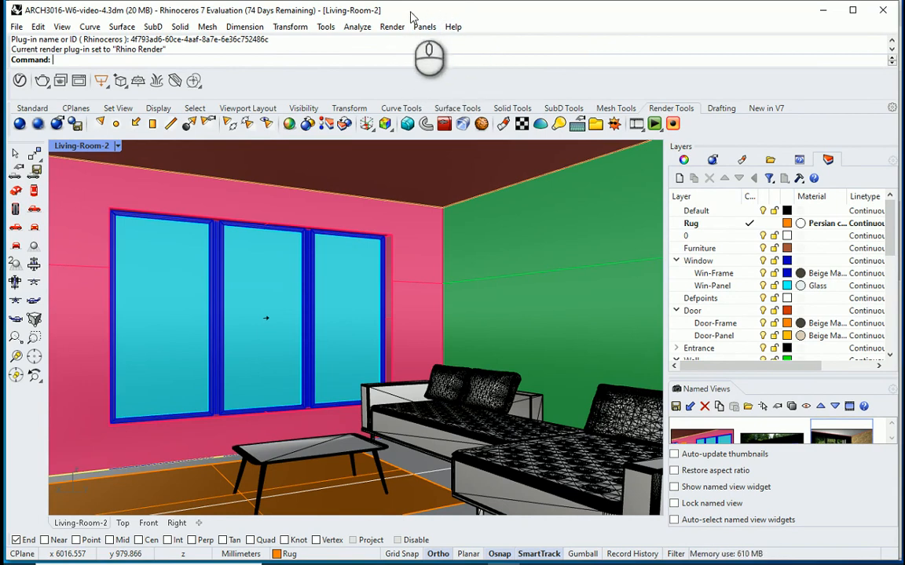
# Step: Switch the current renderer back to V-Ray for Rhino
pyautogui.click(389, 27)
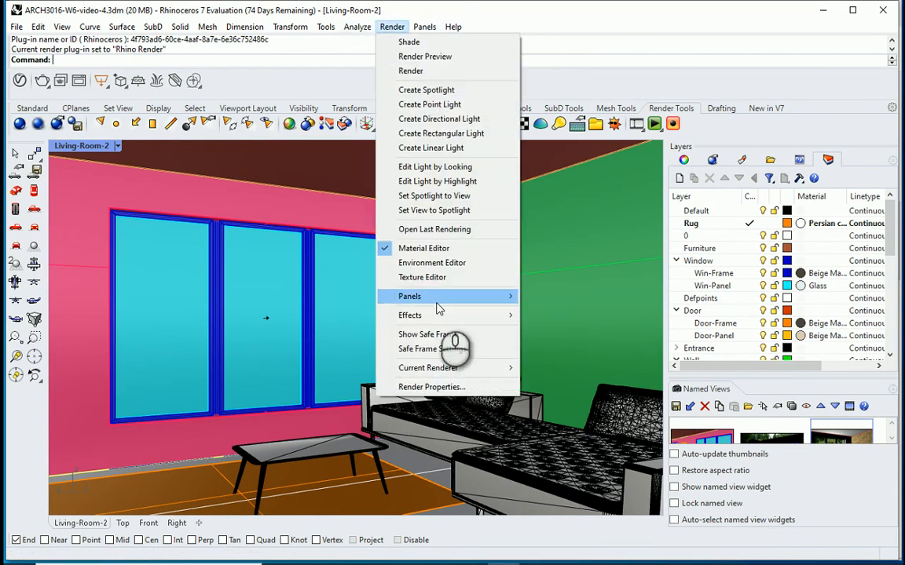
pyautogui.click(451, 368)
pyautogui.click(573, 399)
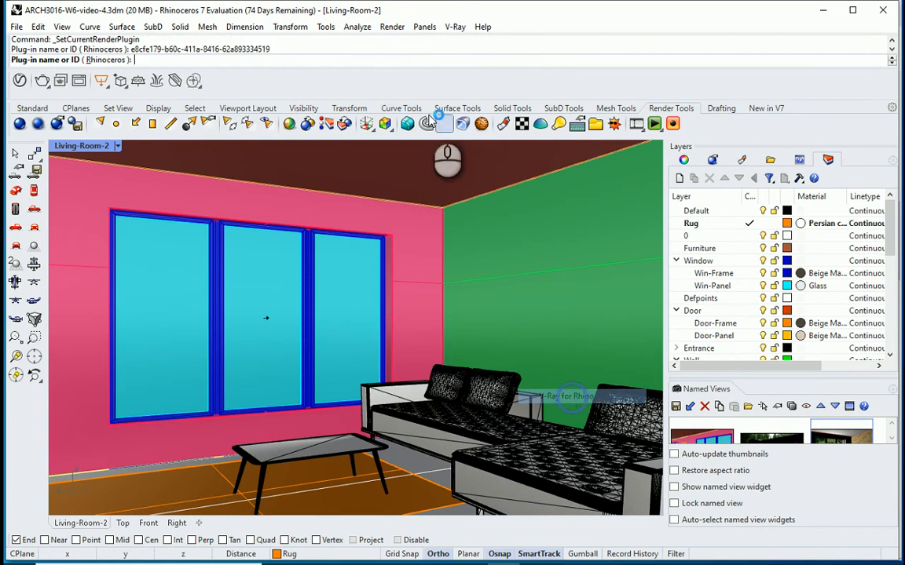
# Step: Examine the available V-Ray rendering, light and object commands, including the set of V-Ray light tools
pyautogui.click(458, 27)
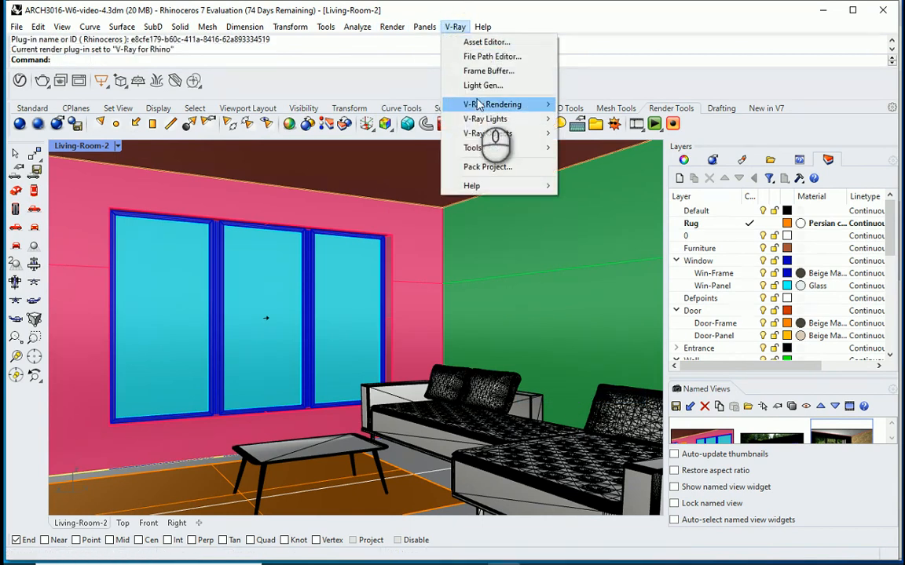
pyautogui.click(389, 75)
pyautogui.click(456, 27)
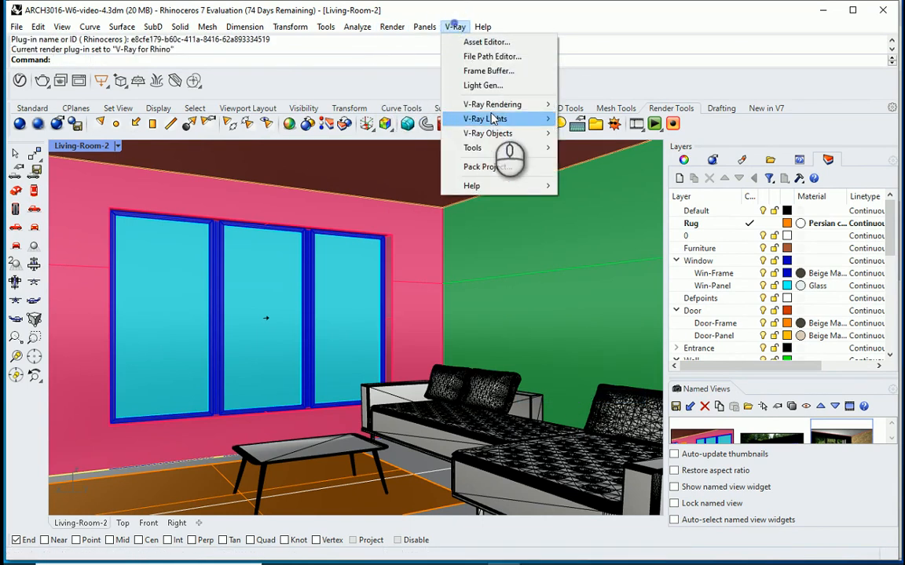
pyautogui.moveTo(541, 106)
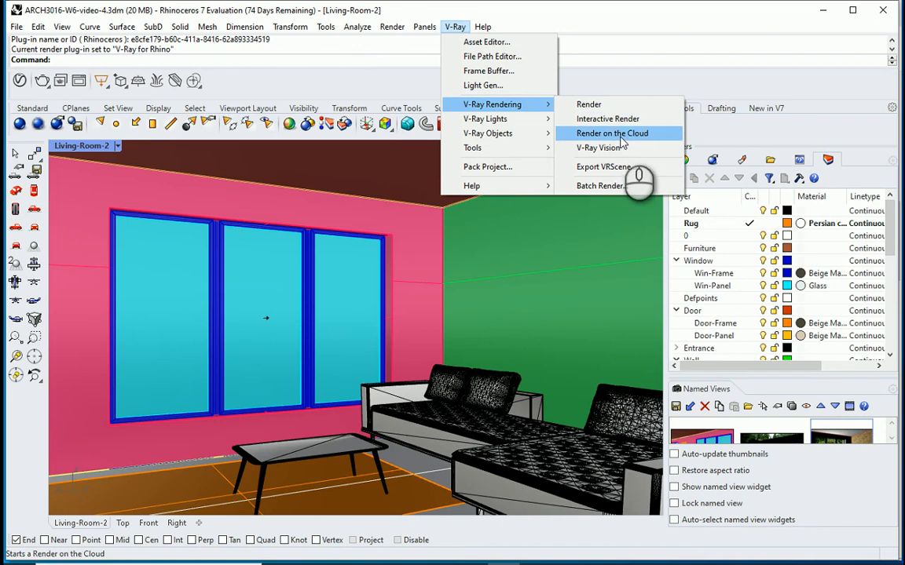
pyautogui.moveTo(529, 135)
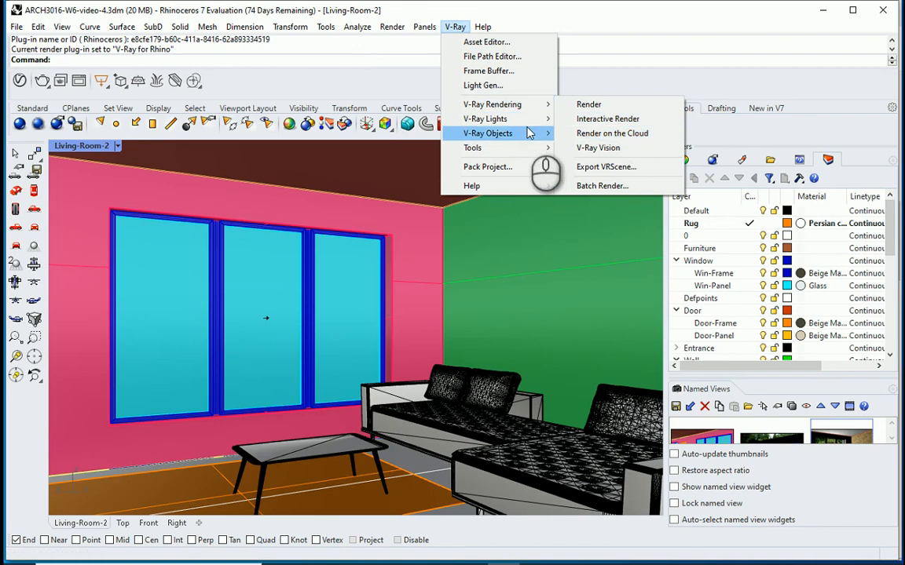
pyautogui.click(322, 87)
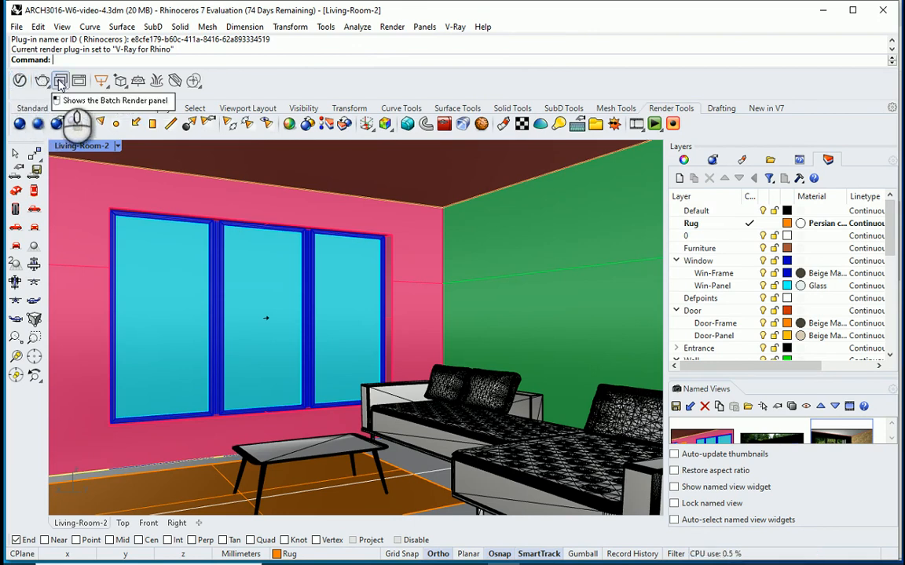
pyautogui.click(107, 86)
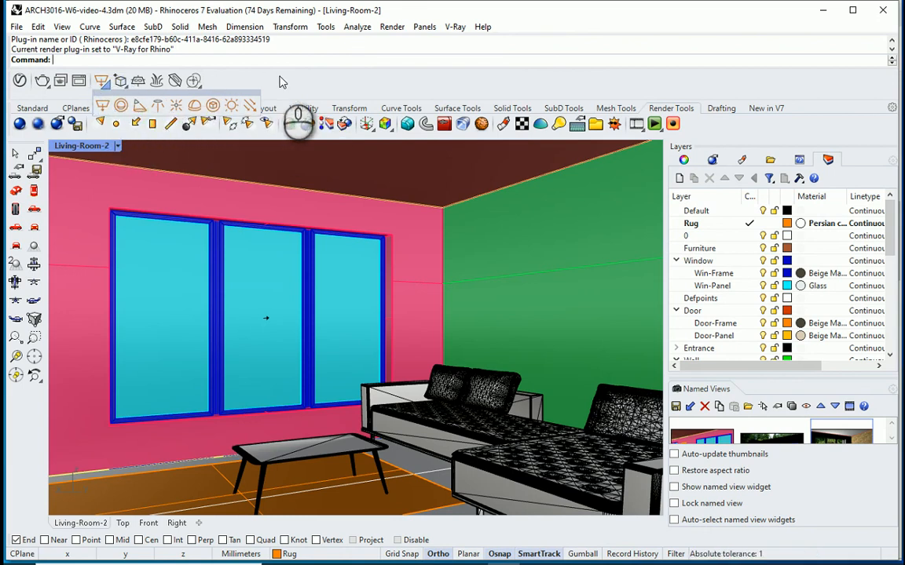
# Step: Make Rhino Render the current renderer and try to open the V-Ray Asset Editor
pyautogui.click(391, 27)
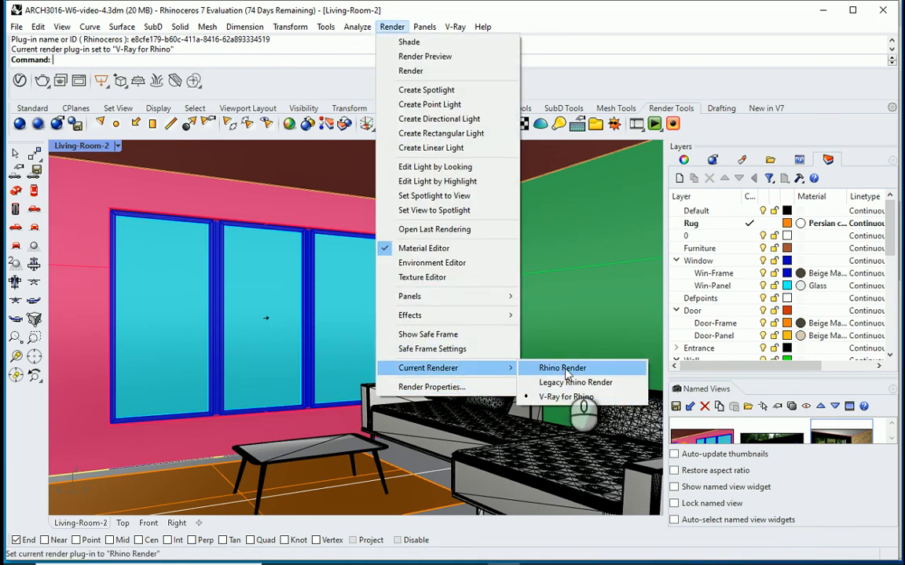
pyautogui.click(564, 369)
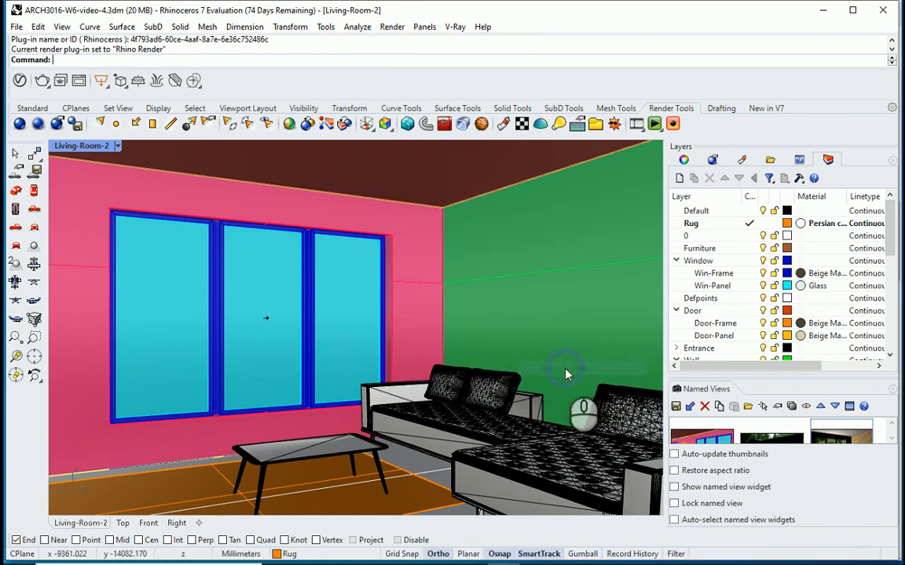
pyautogui.click(20, 80)
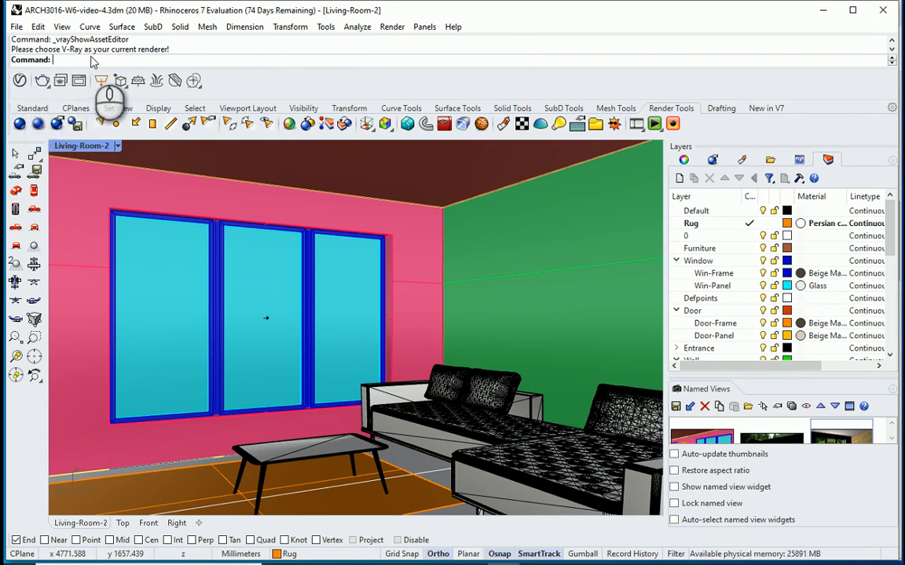
# Step: Make V-Ray for Rhino the current renderer again
pyautogui.click(392, 26)
pyautogui.moveTo(470, 369)
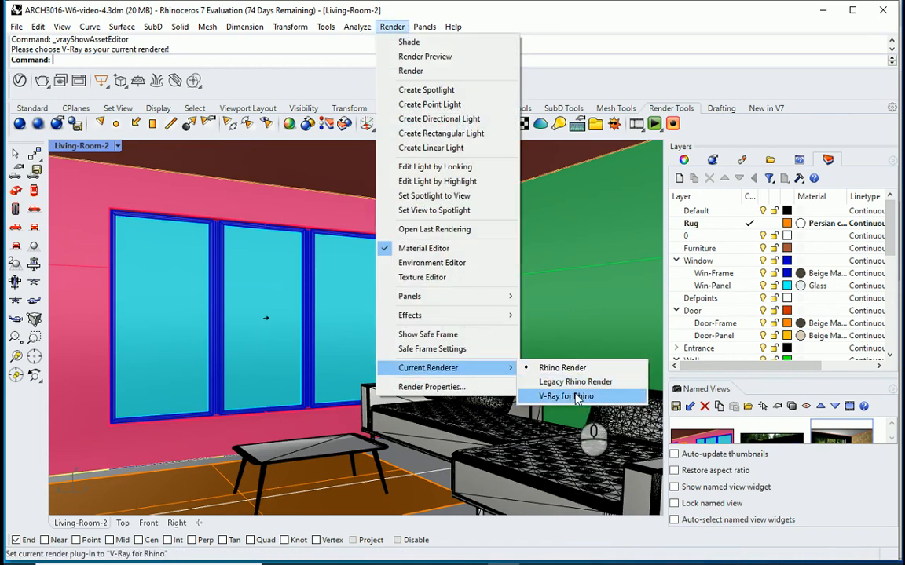
pyautogui.click(577, 396)
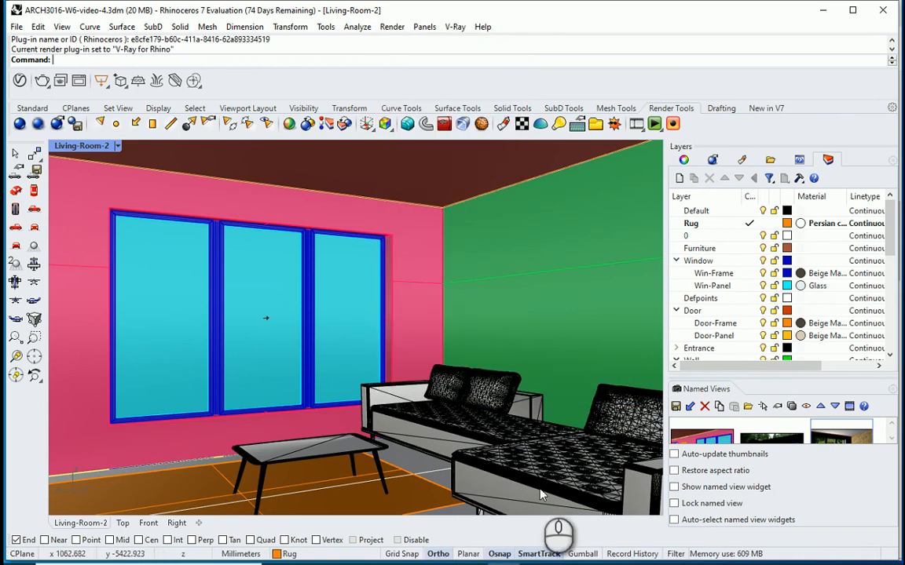
# Step: Switch the viewport to the Perspective view and select the rectangular light at the three-panel window behind the outdoor dining table
pyautogui.click(118, 146)
pyautogui.click(211, 362)
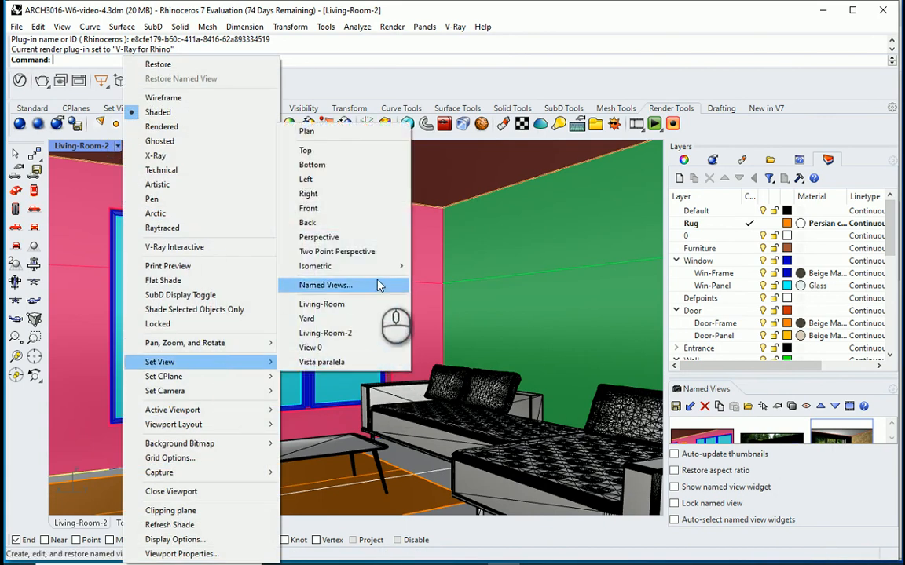
pyautogui.click(346, 237)
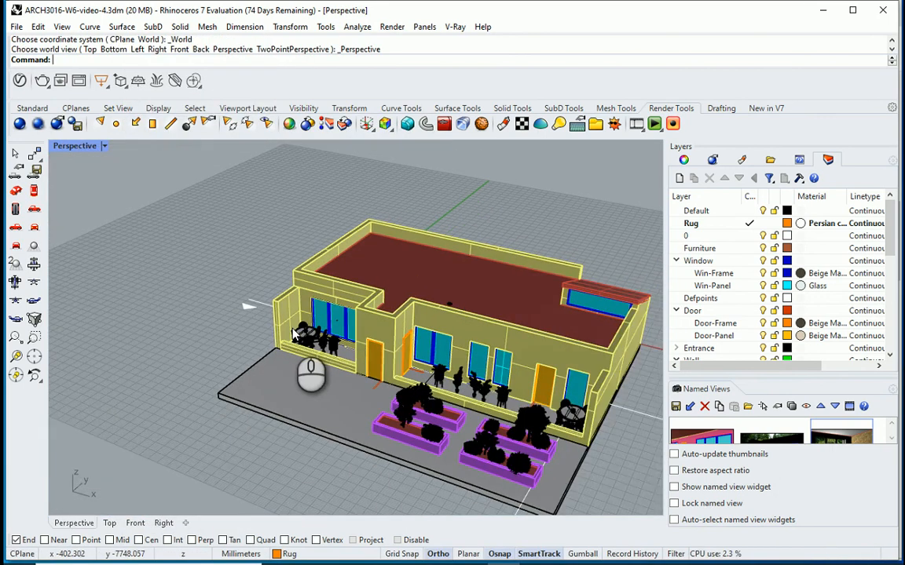
pyautogui.scroll(2, 305, 334)
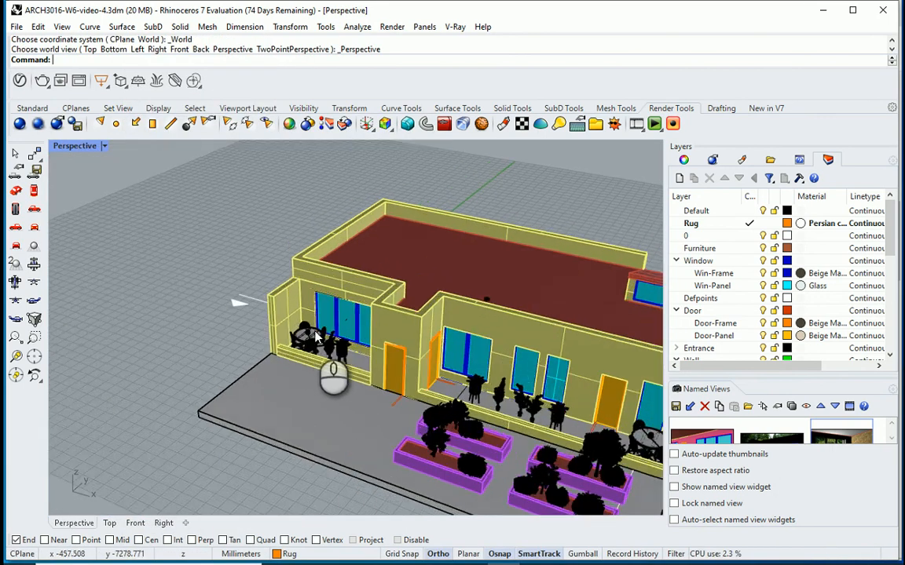
pyautogui.scroll(2, 321, 336)
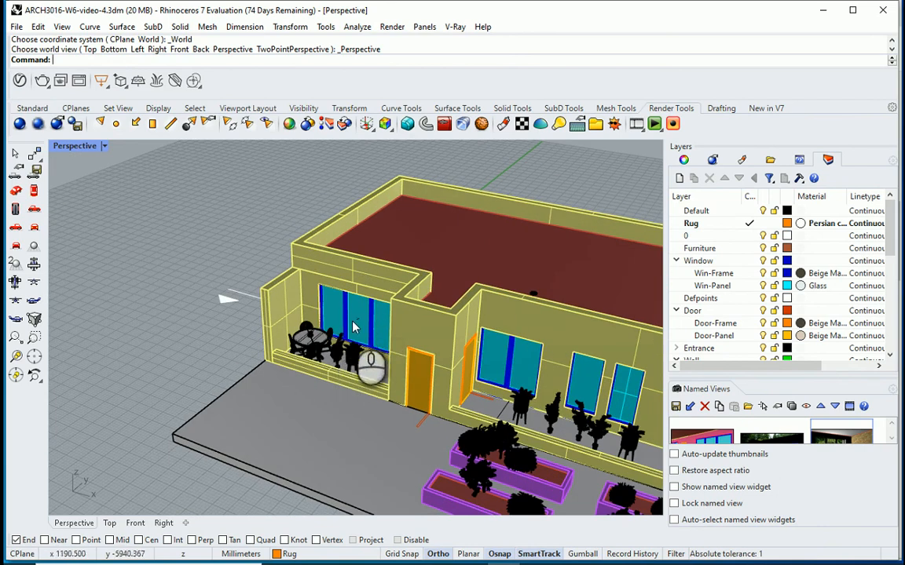
pyautogui.click(356, 321)
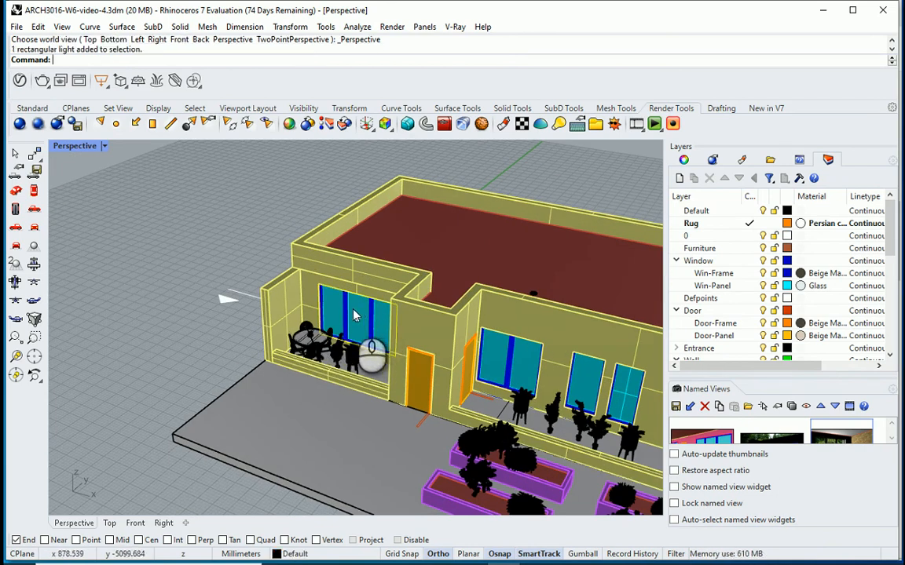
pyautogui.scroll(3, 351, 348)
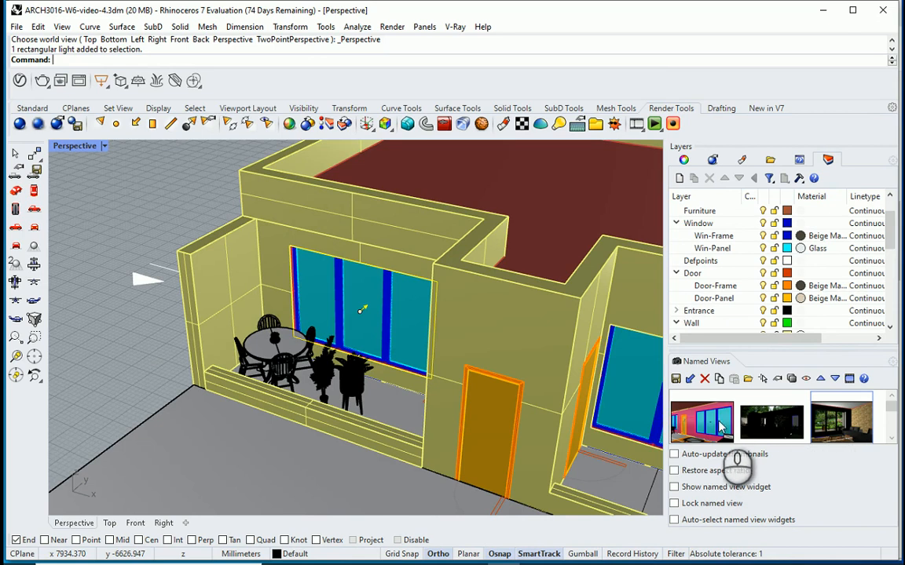
# Step: Restore the Living-Room-2 named view and set its display mode to Rendered
pyautogui.doubleClick(842, 421)
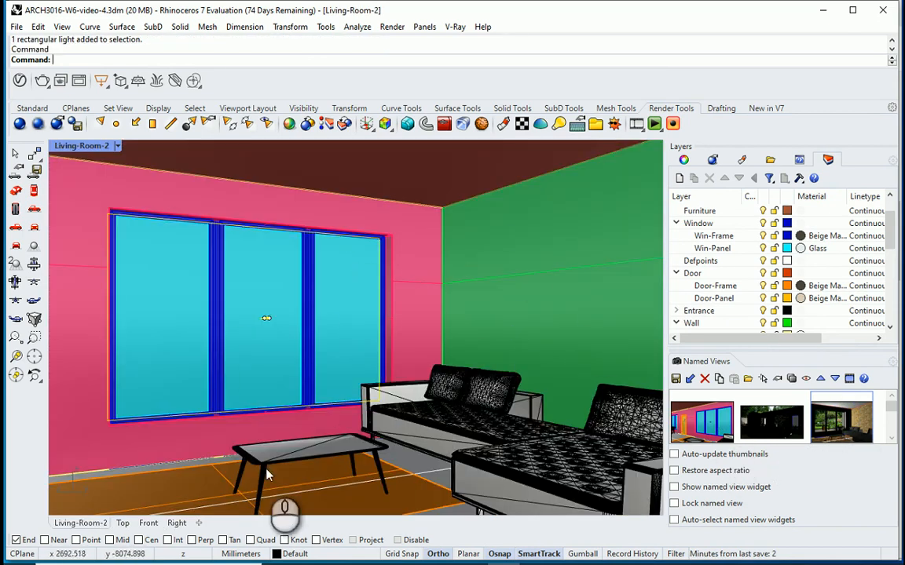
pyautogui.click(118, 147)
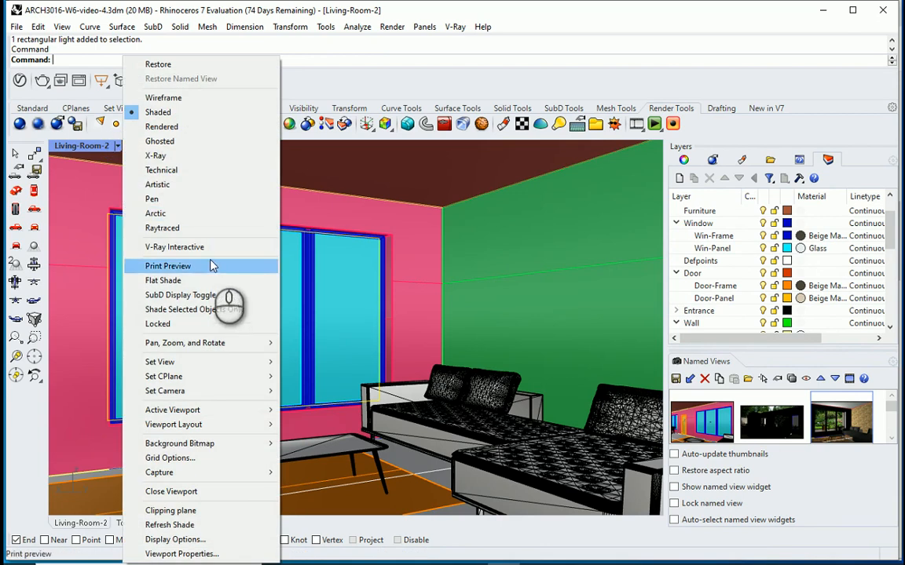
pyautogui.click(160, 126)
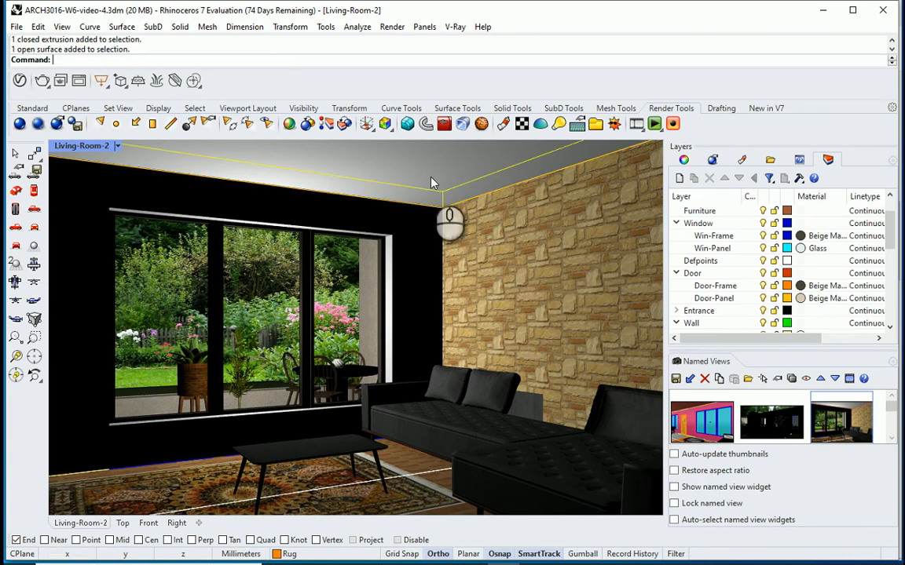
# Step: Select the living room's ceiling and render the current view with V-Ray
pyautogui.click(429, 175)
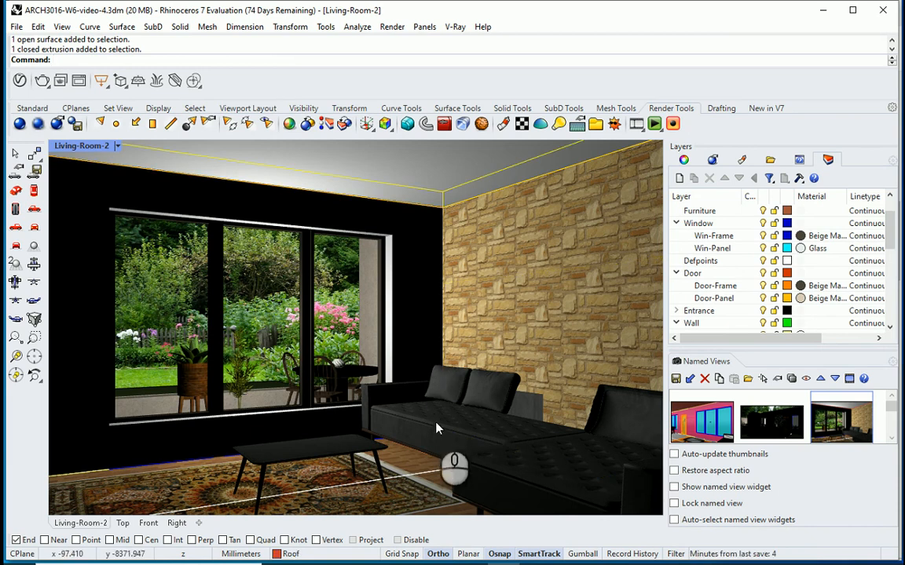
pyautogui.click(19, 127)
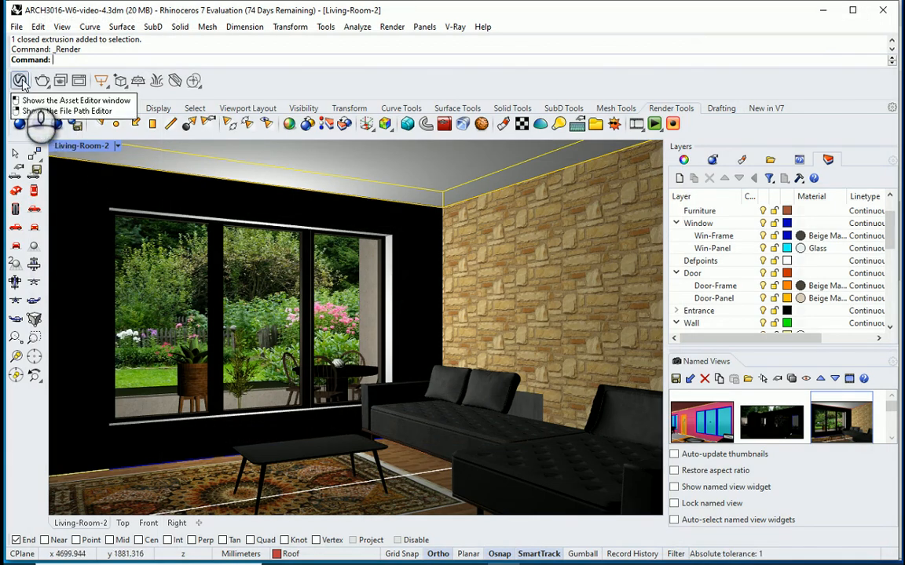
# Step: Open the V-Ray Asset Editor with its material library and asset settings expanded, and reposition the editor to fit on screen
pyautogui.click(20, 81)
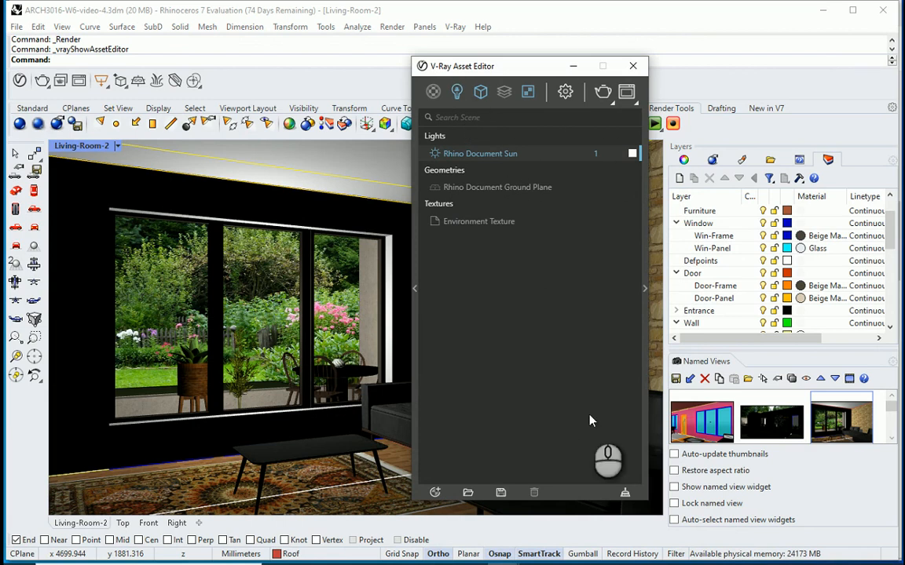
pyautogui.click(411, 288)
pyautogui.click(644, 289)
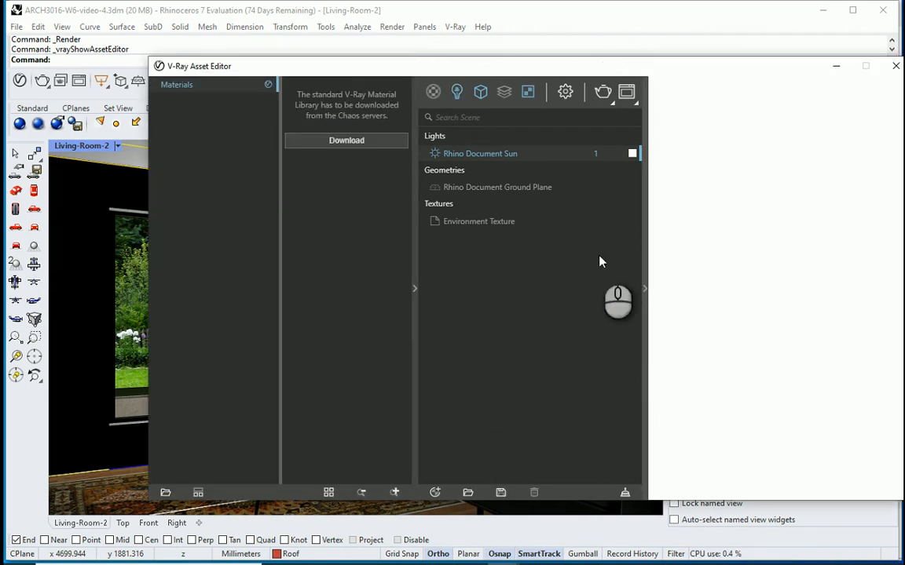
pyautogui.moveTo(514, 66); pyautogui.dragTo(404, 87)
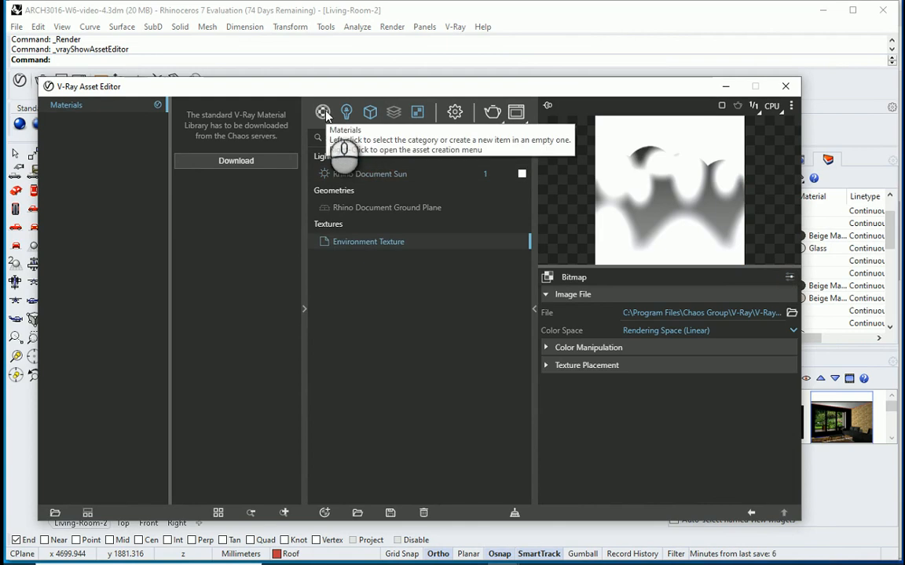
# Step: Review the V-Ray material types, filter the scene assets to lights and display the Rhino Document Sun settings
pyautogui.click(323, 112)
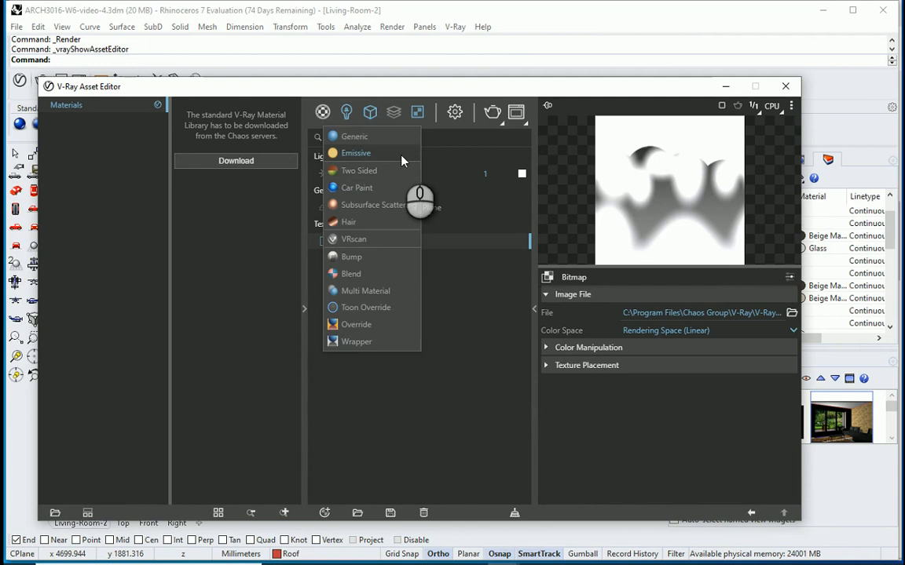
pyautogui.click(347, 112)
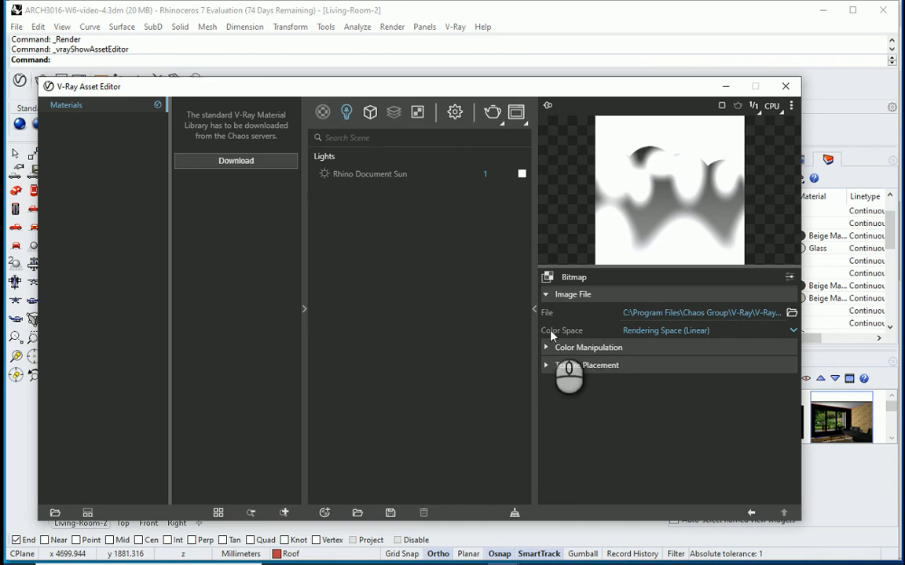
pyautogui.click(358, 180)
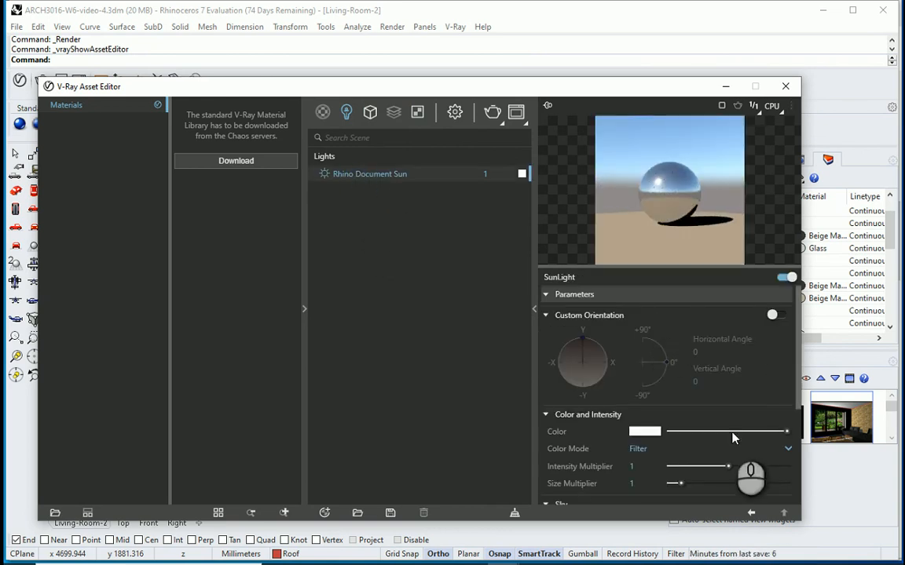
pyautogui.moveTo(563, 81); pyautogui.dragTo(565, 1)
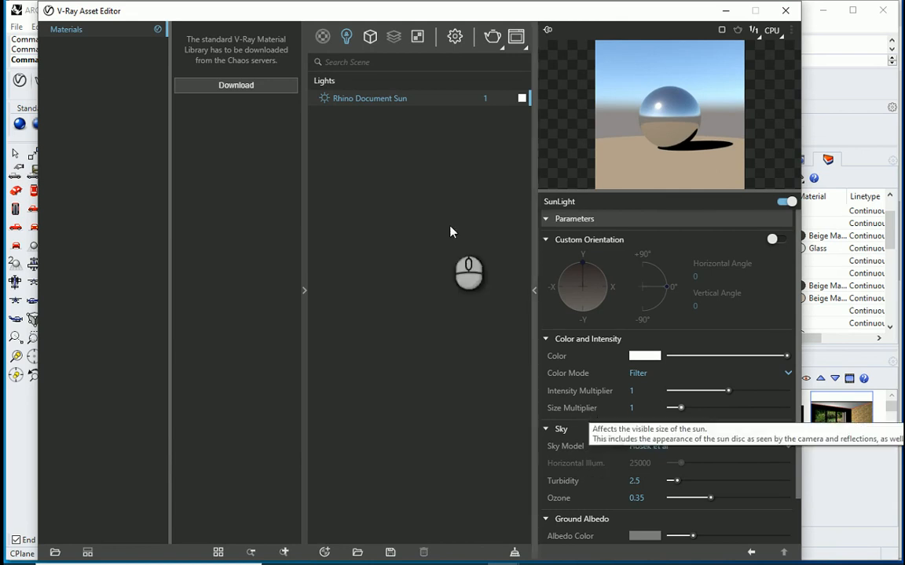
# Step: Set the Rhino Document Sun's size multiplier to 0 and close the V-Ray Asset Editor
pyautogui.moveTo(631, 406); pyautogui.dragTo(589, 409)
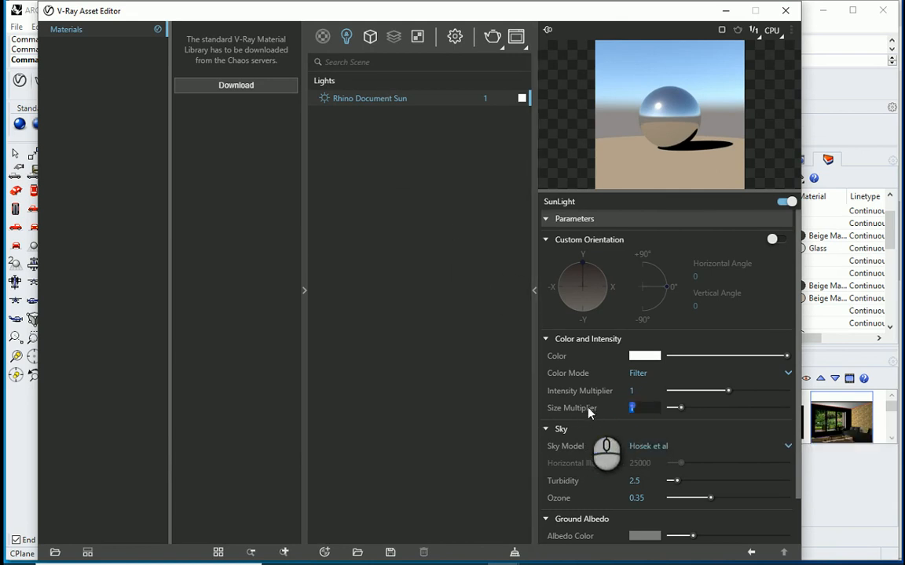
pyautogui.write('0')
pyautogui.press('Return')
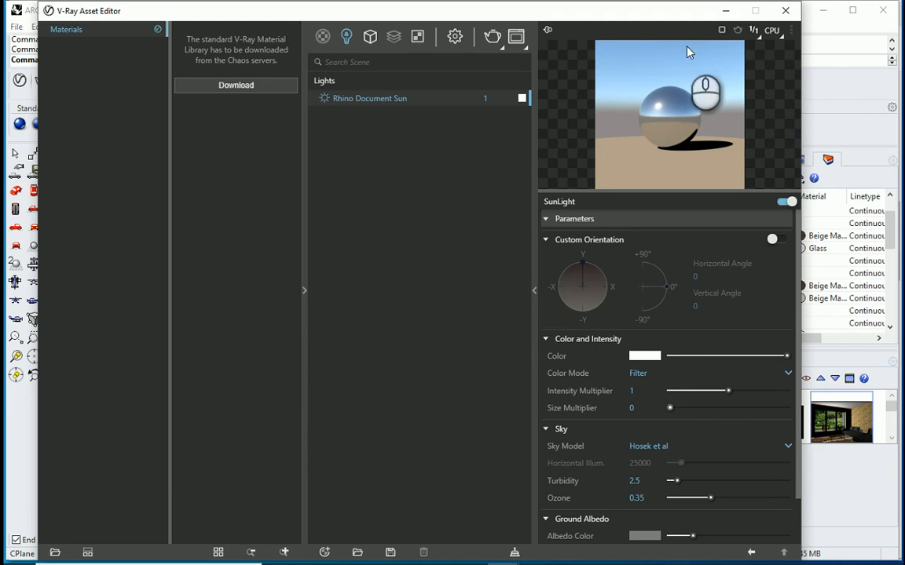
pyautogui.click(784, 12)
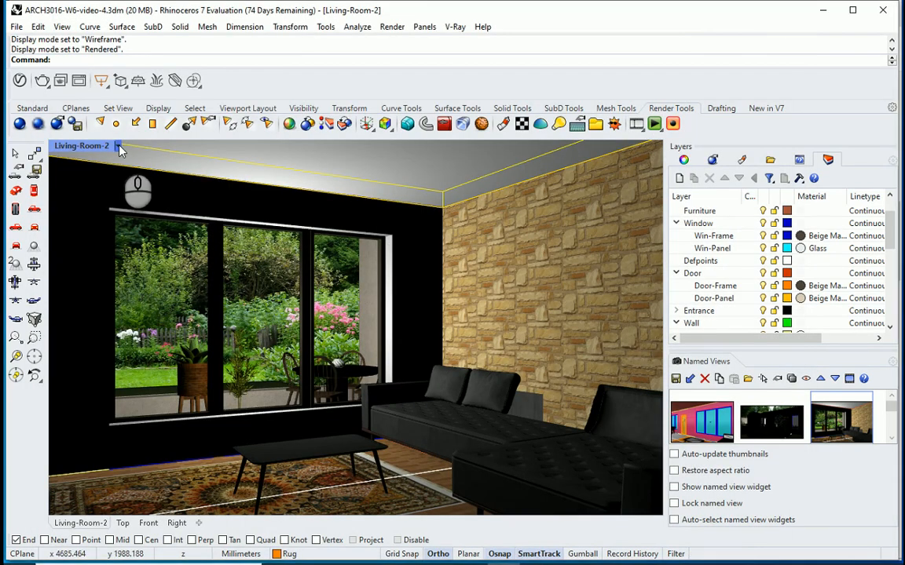
# Step: Set the viewport's display mode to Shaded and switch off the rectangular light at the living-room window
pyautogui.click(116, 146)
pyautogui.click(157, 112)
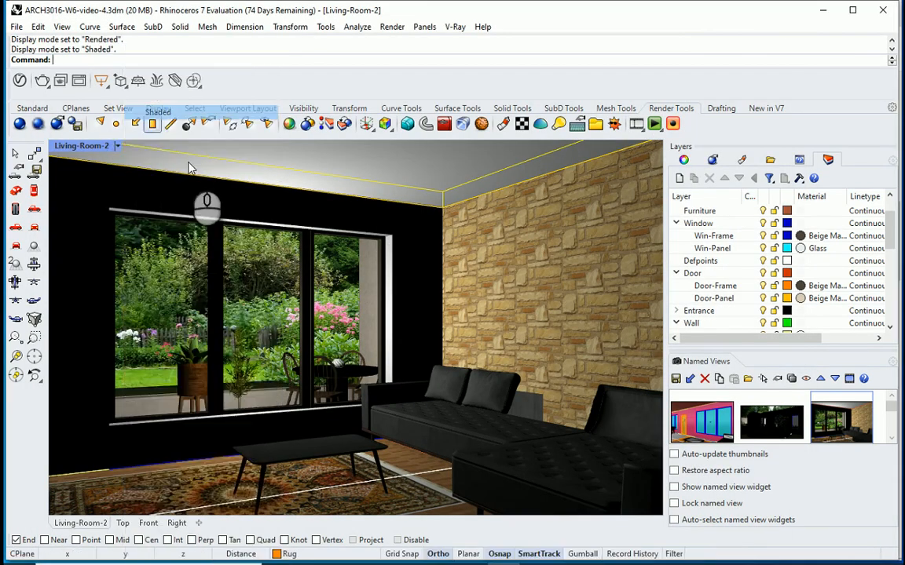
pyautogui.click(267, 320)
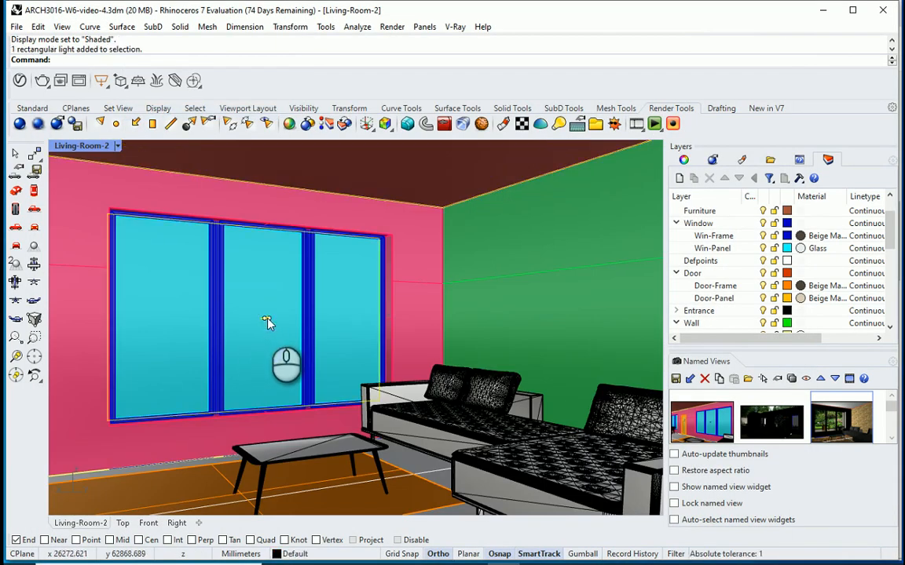
pyautogui.doubleClick(267, 320)
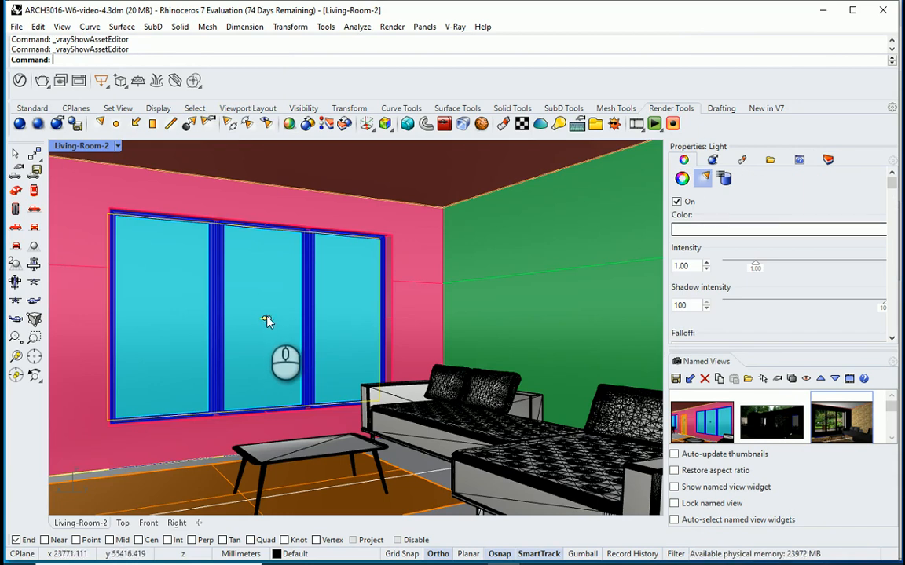
pyautogui.click(685, 161)
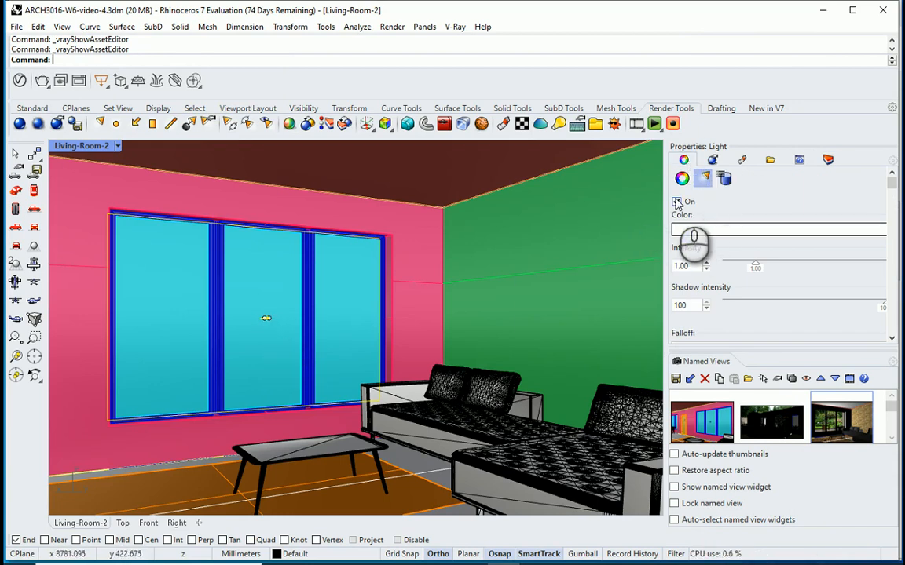
pyautogui.click(677, 203)
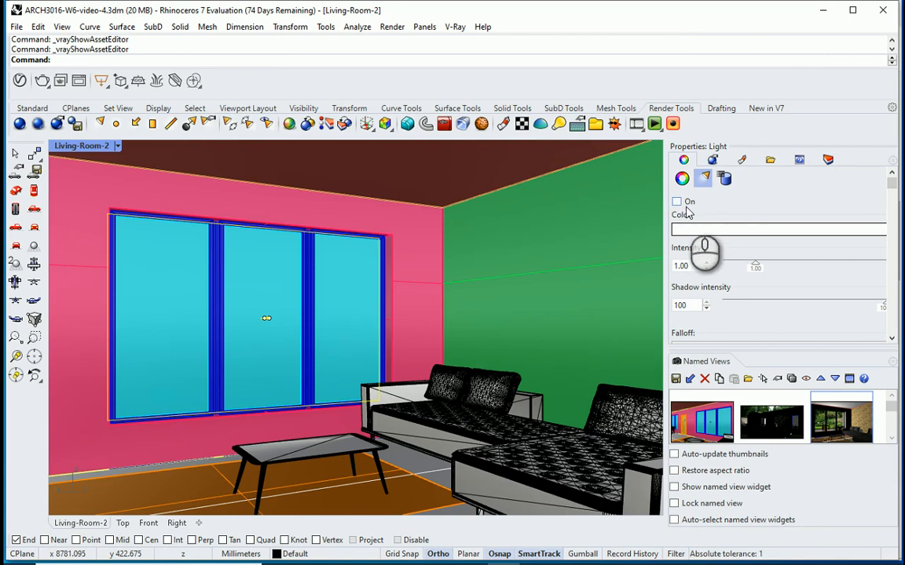
pyautogui.click(709, 196)
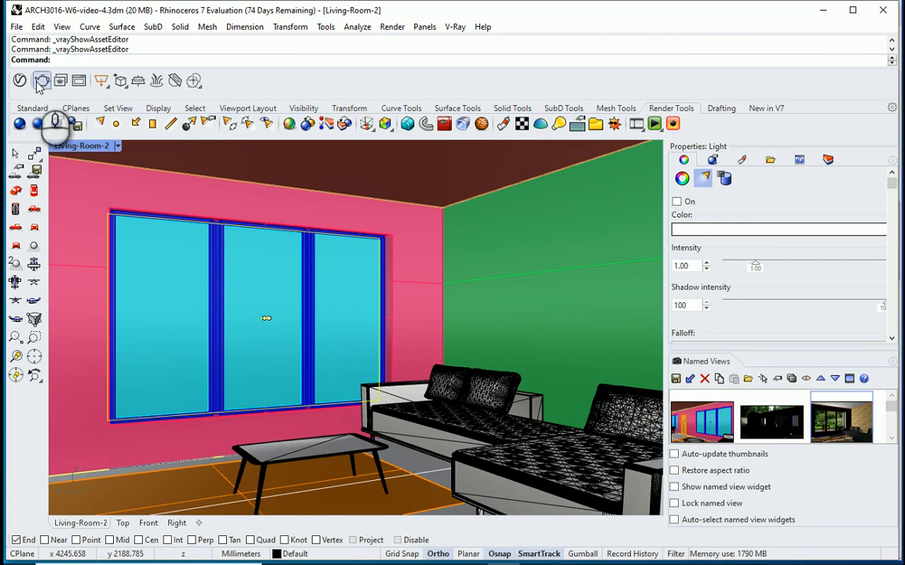
# Step: Review the Render page of the document properties, including its lighting settings
pyautogui.click(17, 28)
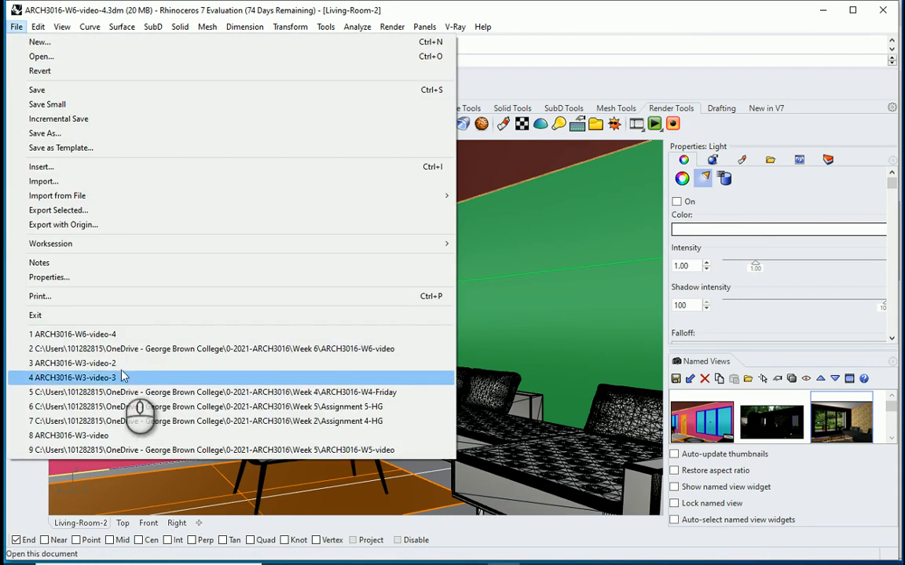
pyautogui.click(112, 279)
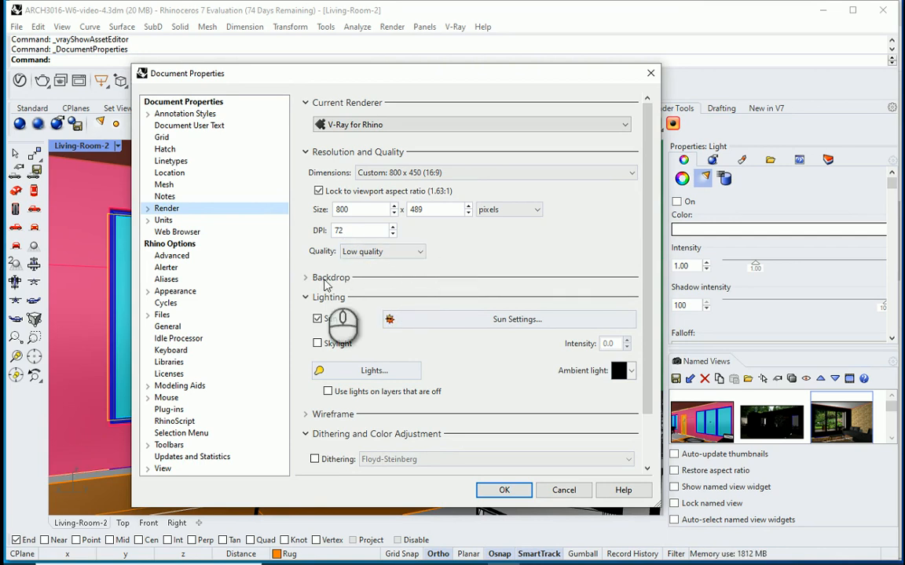
pyautogui.click(503, 490)
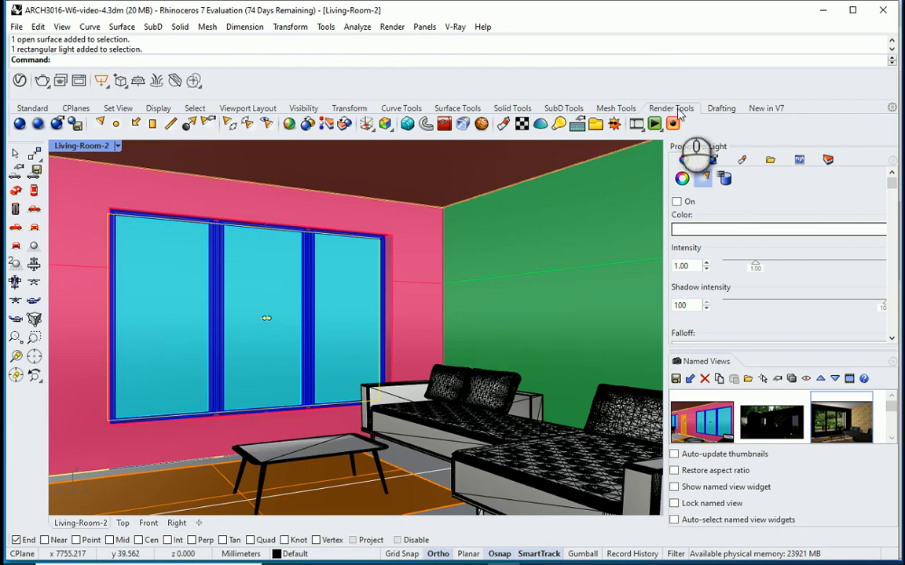
# Step: Display the scene's lights list and check the Sun's position, date, time and location settings
pyautogui.click(558, 125)
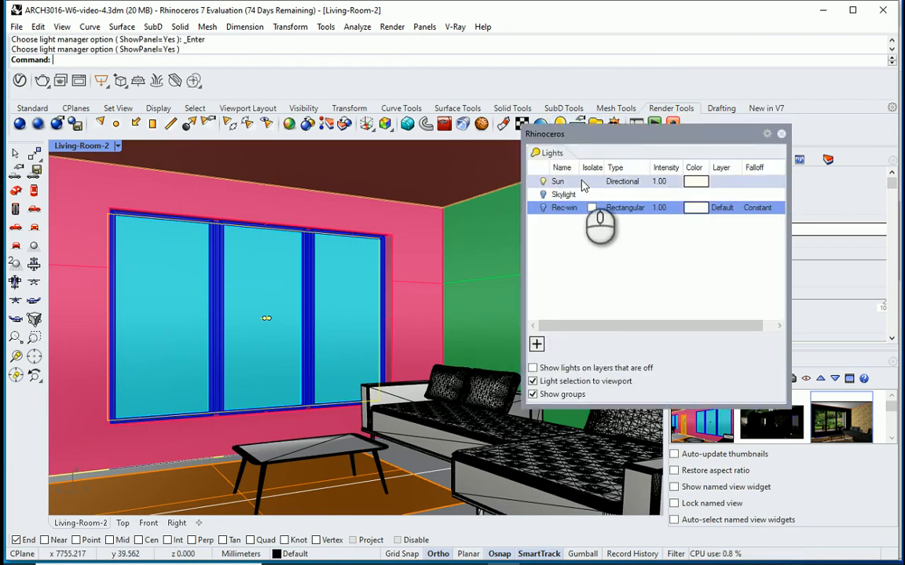
pyautogui.doubleClick(583, 181)
pyautogui.scroll(-6, 703, 282)
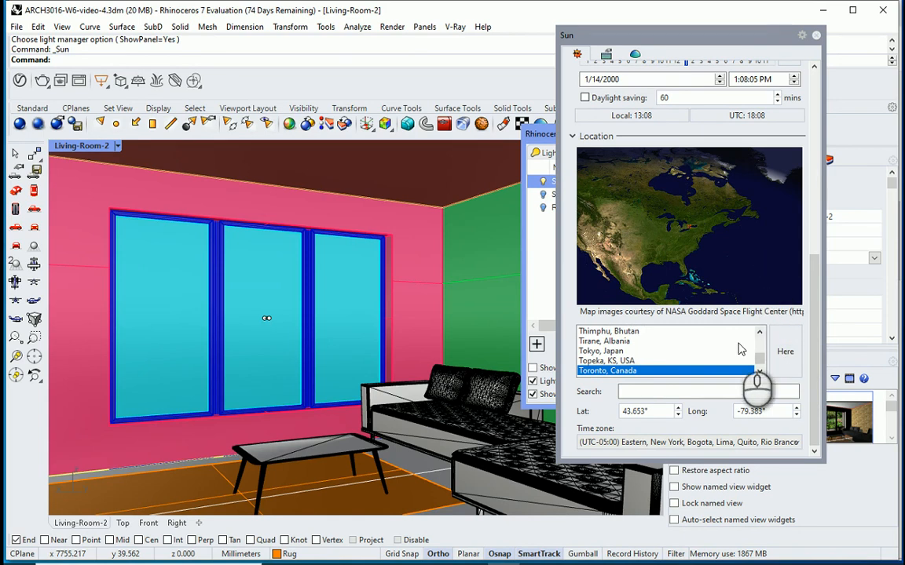
pyautogui.scroll(5, 582, 375)
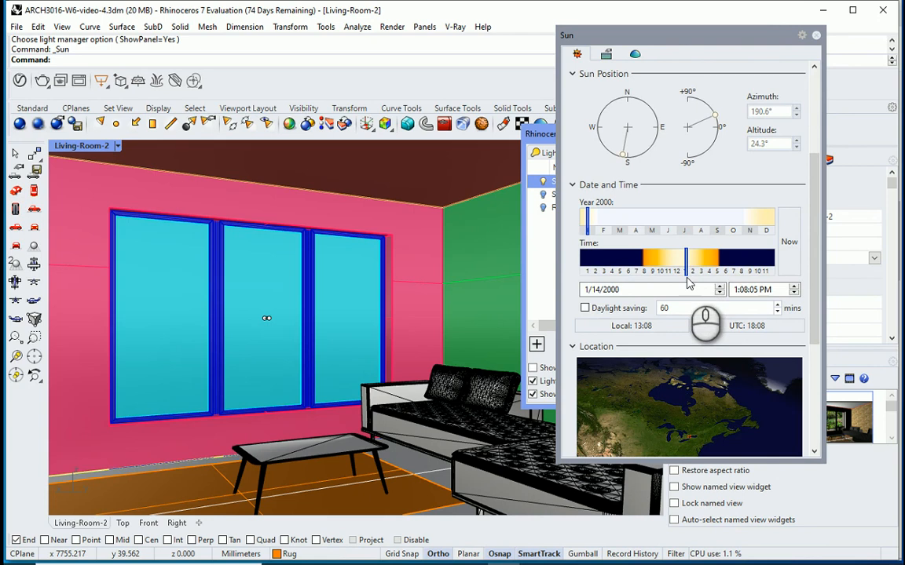
pyautogui.click(816, 34)
pyautogui.click(781, 133)
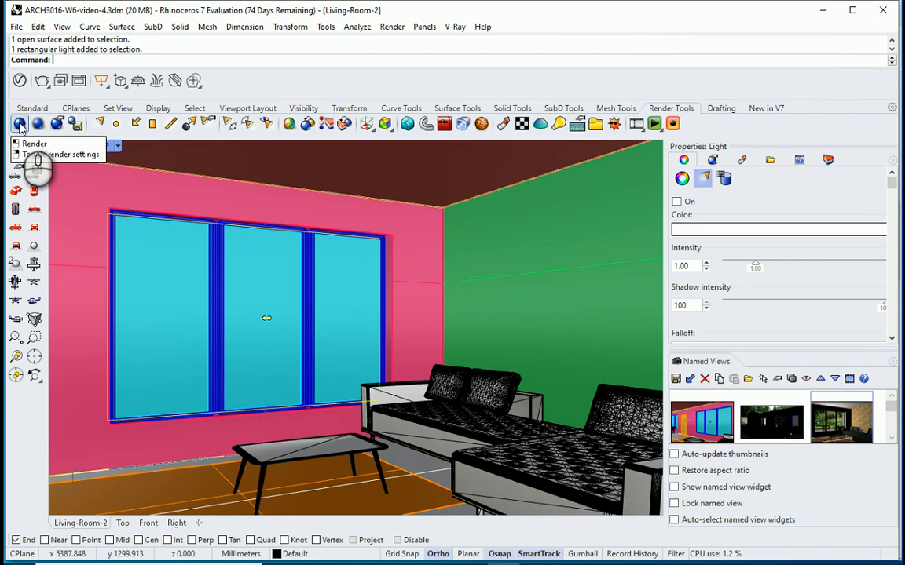
# Step: Render the living-room view with V-Ray and switch the rectangular window light back on
pyautogui.click(20, 125)
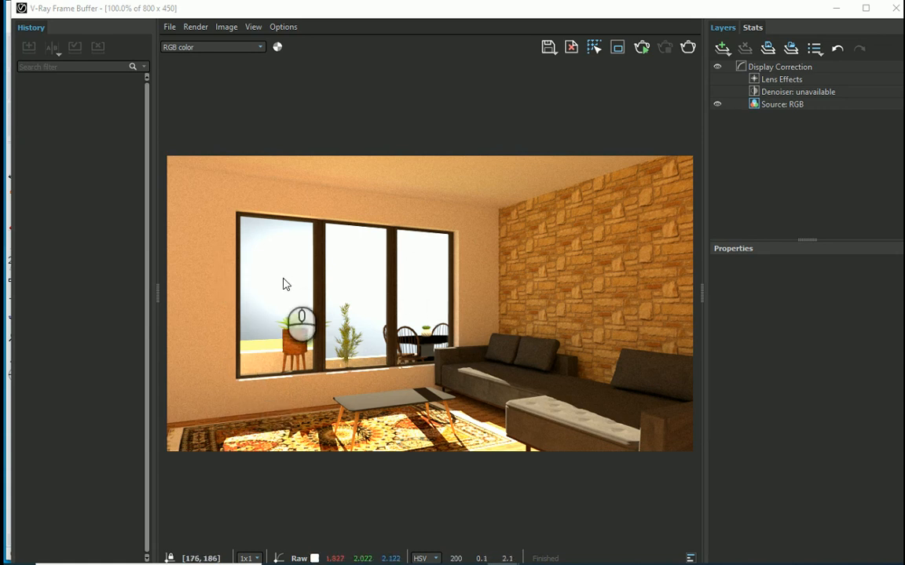
pyautogui.click(895, 8)
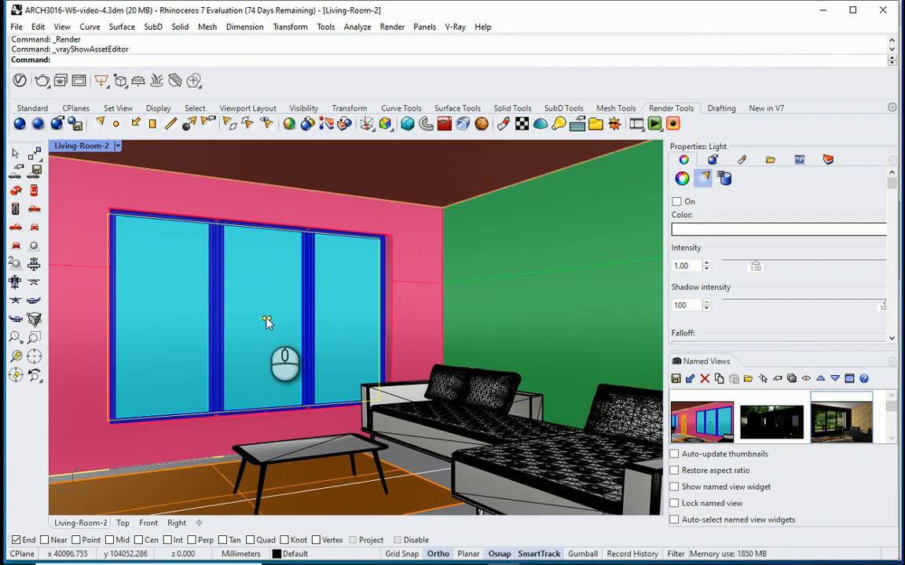
pyautogui.click(676, 201)
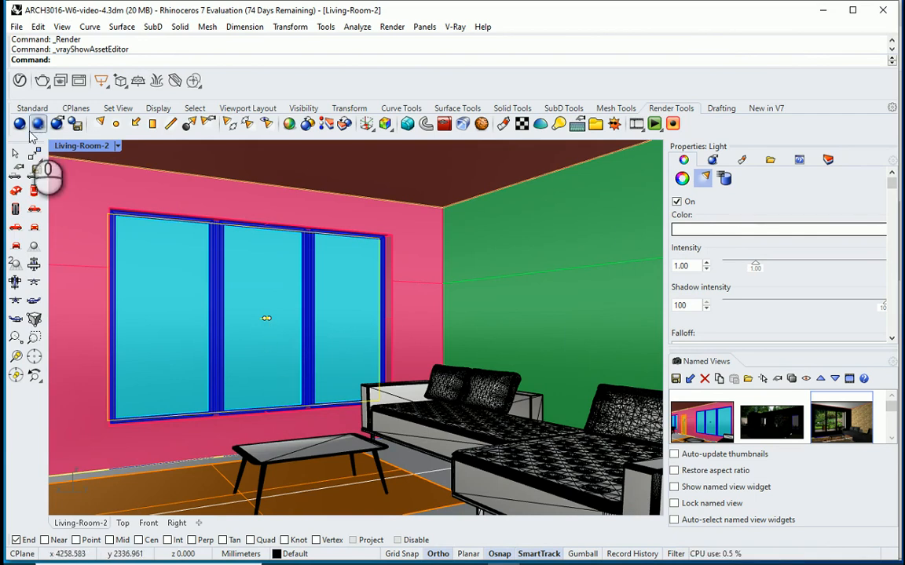
# Step: Set the rectangle light's intensity to 20 in the V-Ray Asset Editor and make the light invisible
pyautogui.click(20, 81)
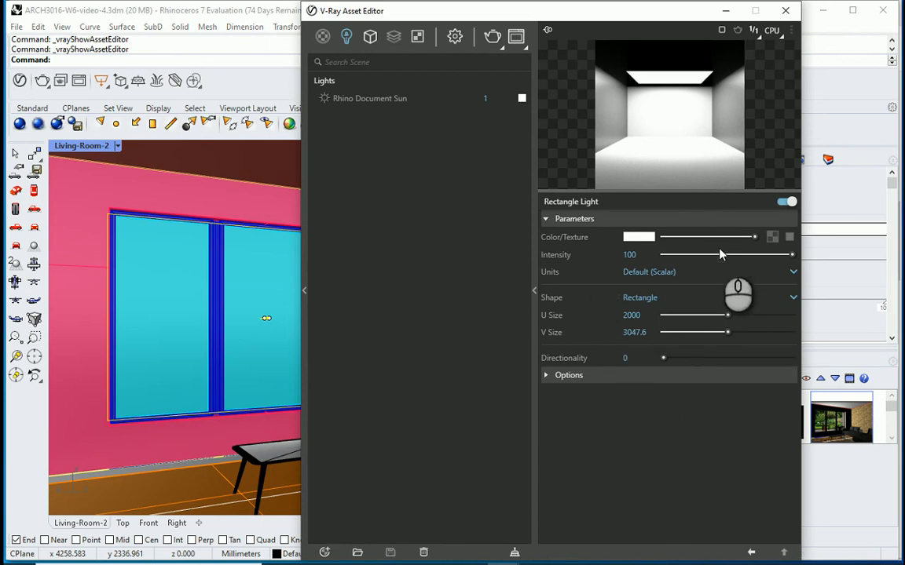
pyautogui.click(630, 255)
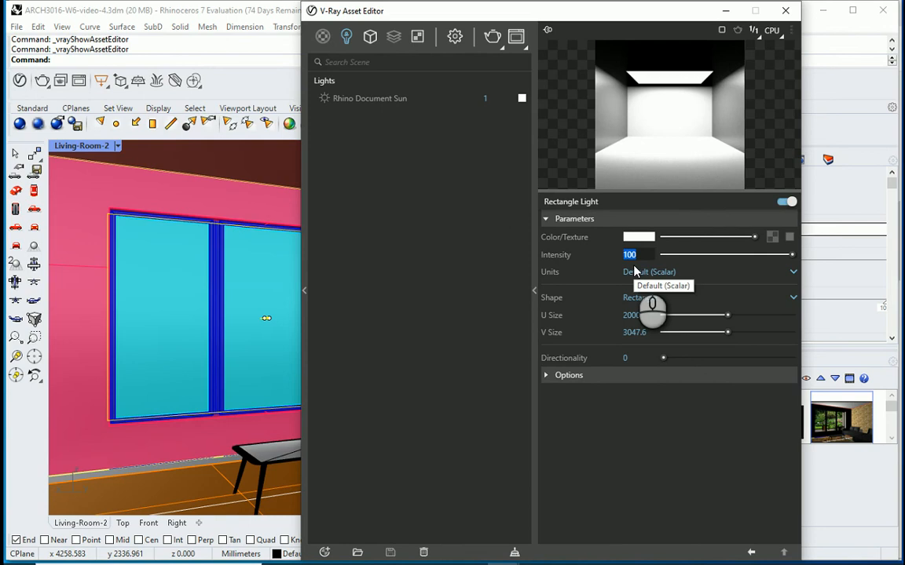
pyautogui.press('Return')
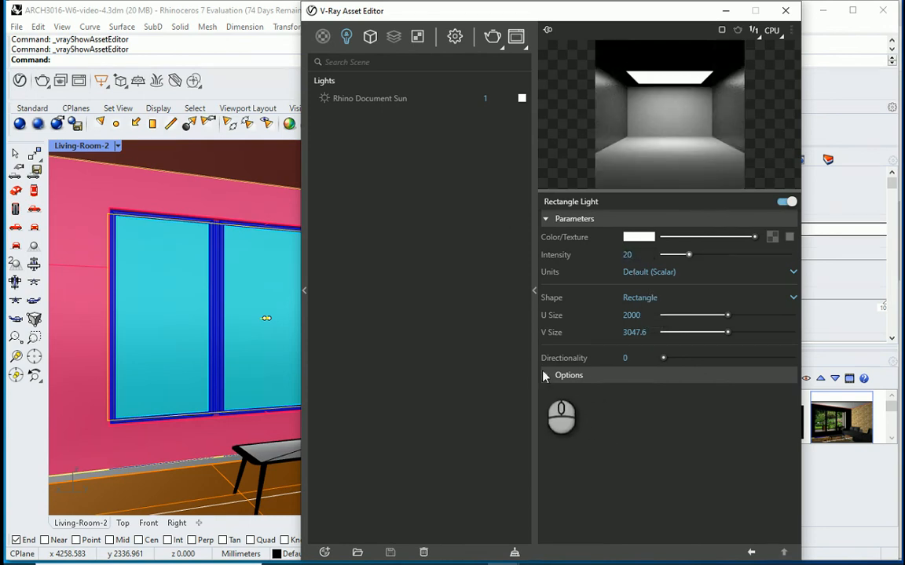
pyautogui.click(547, 375)
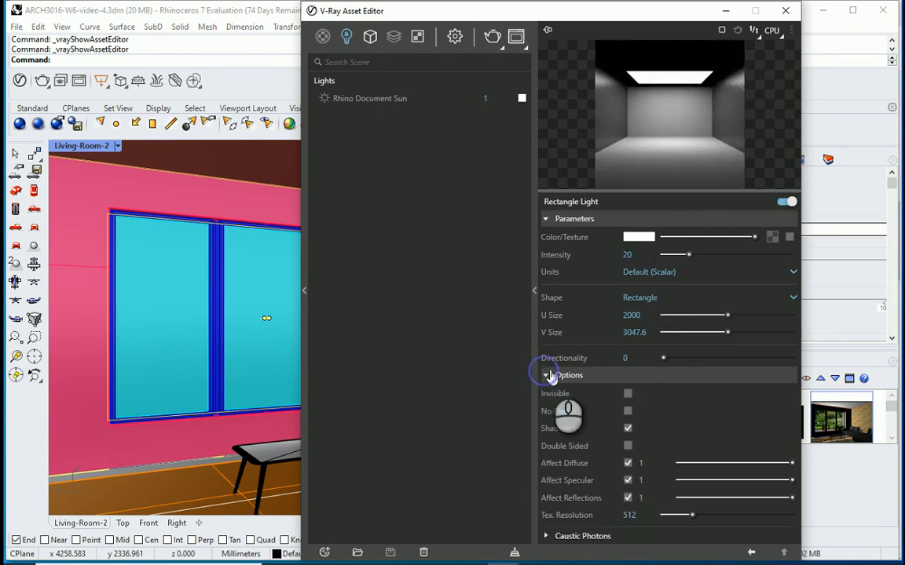
pyautogui.click(628, 395)
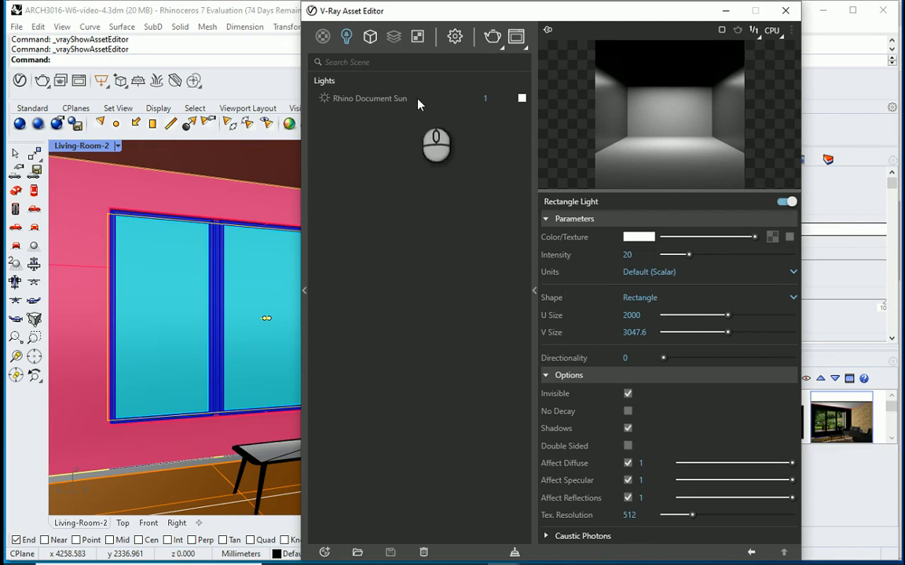
# Step: Replace the V-Ray environment background's bitmap with the Garden View image from the CADE3003 folder
pyautogui.click(455, 39)
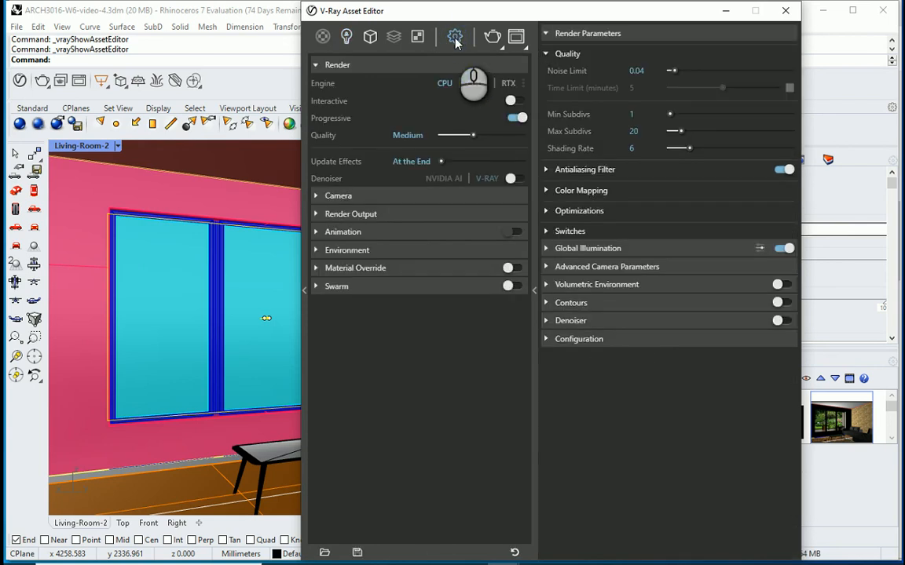
pyautogui.click(317, 251)
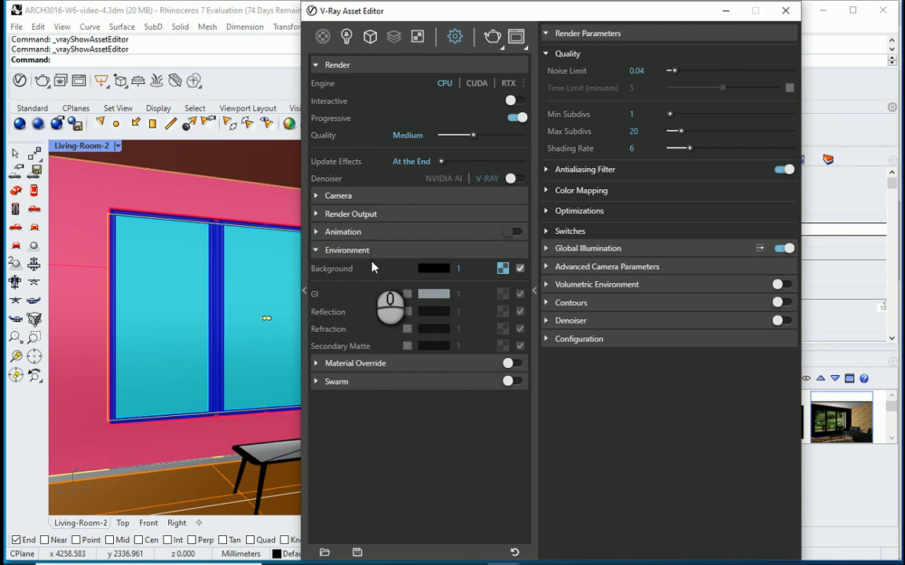
pyautogui.click(503, 269)
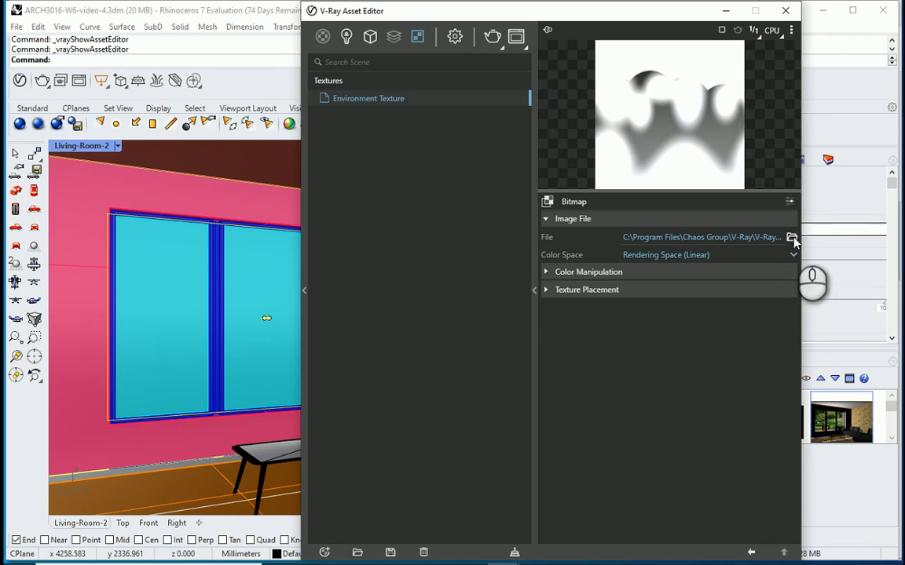
pyautogui.click(791, 237)
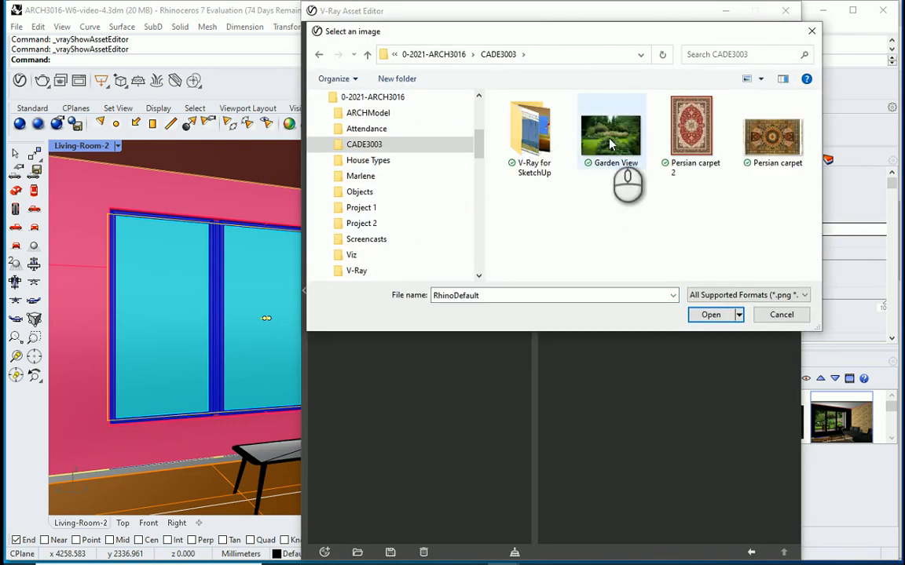
pyautogui.click(610, 142)
pyautogui.click(696, 314)
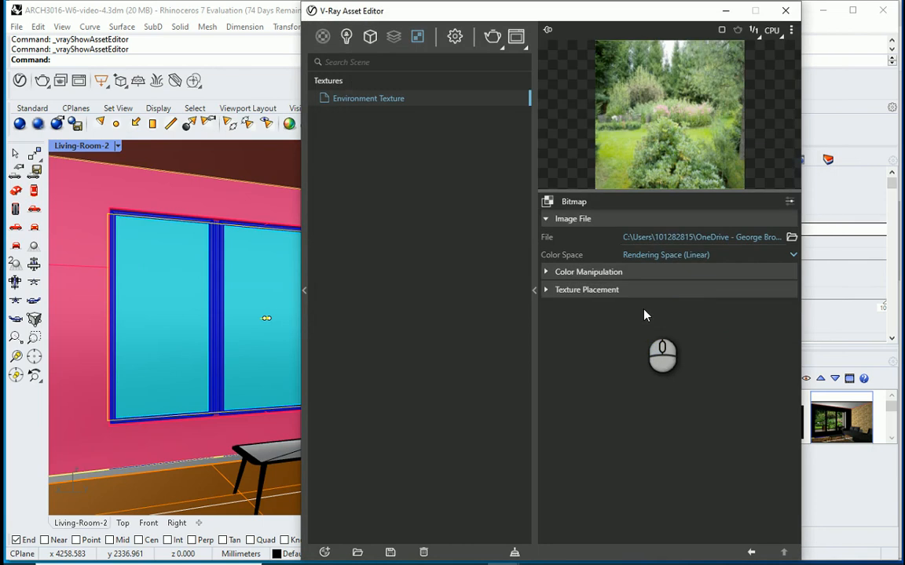
# Step: Set the environment texture's placement mapping to Screen, close the Asset Editor and select the floor surface instead of the light
pyautogui.click(601, 290)
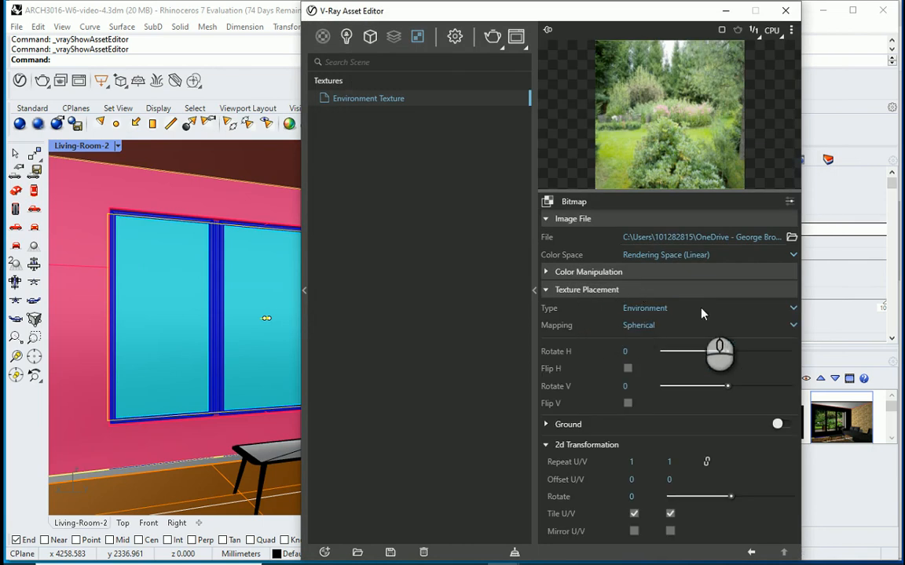
pyautogui.click(793, 325)
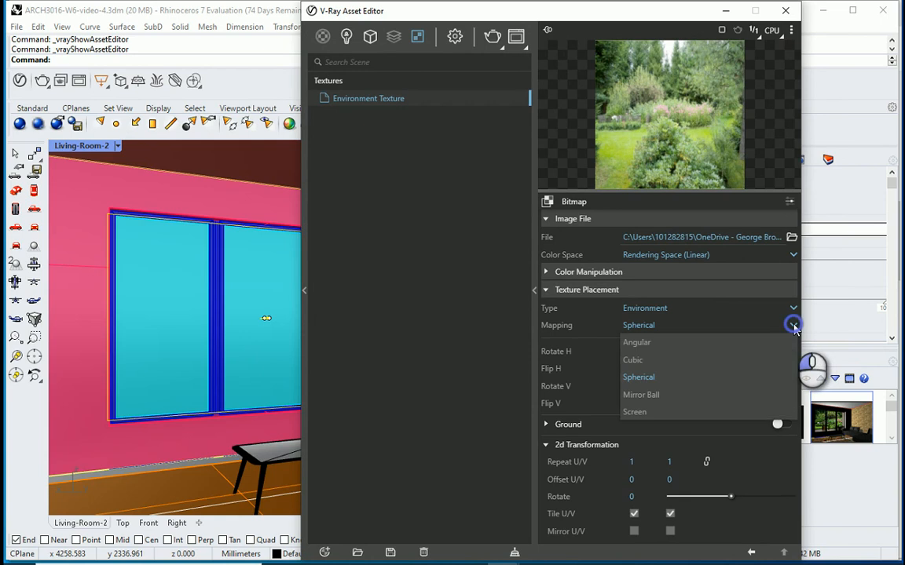
pyautogui.click(725, 417)
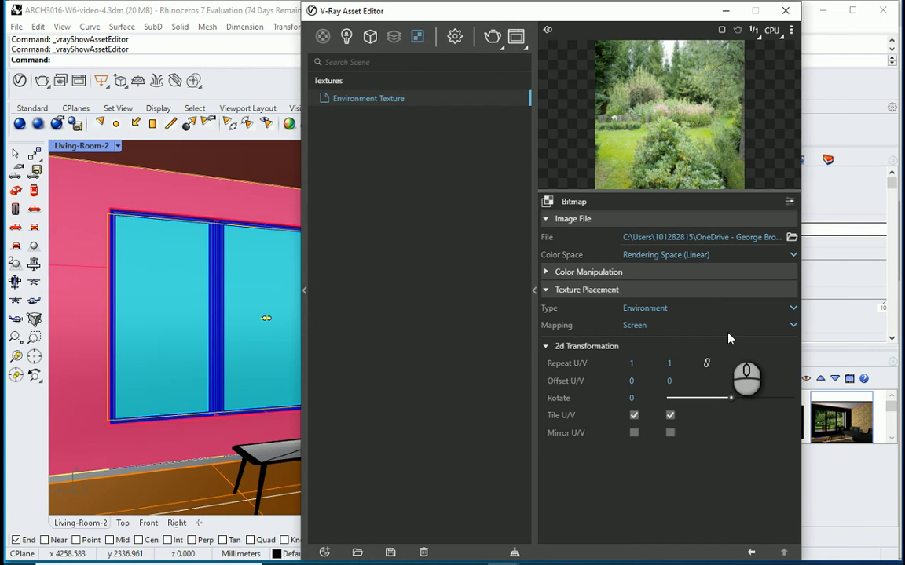
pyautogui.click(793, 326)
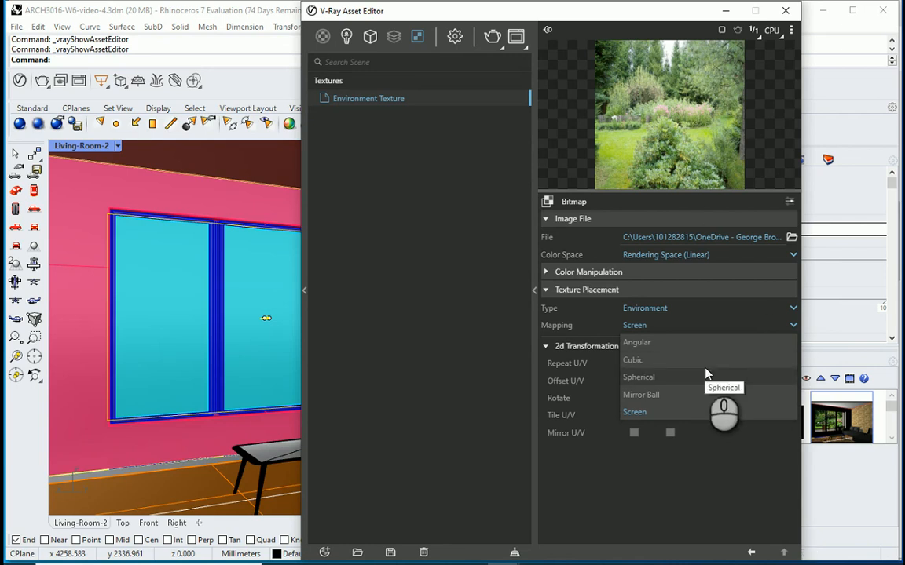
pyautogui.click(785, 11)
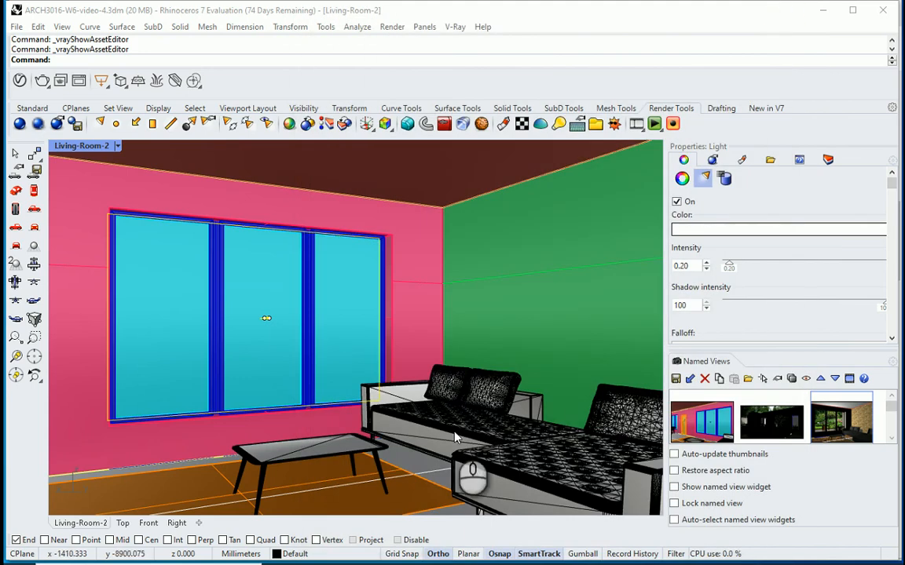
pyautogui.click(414, 465)
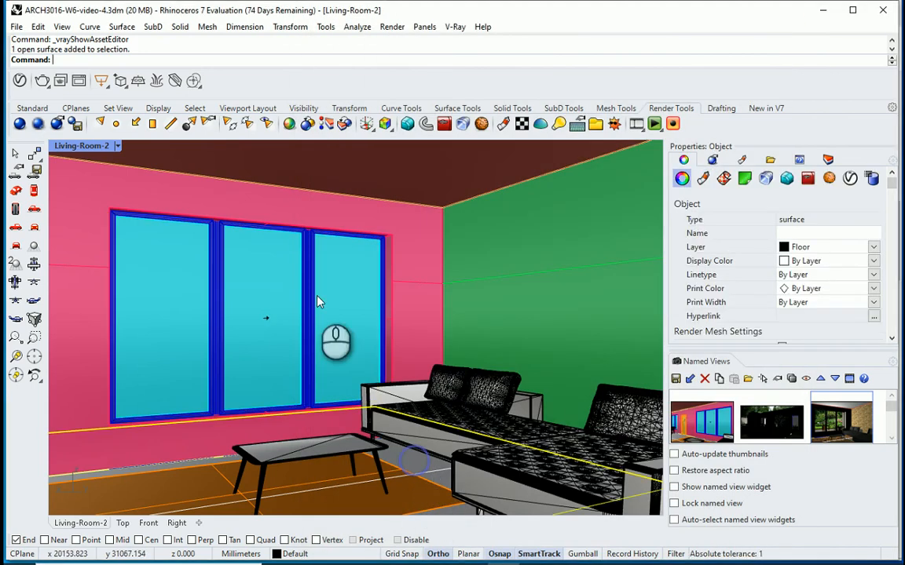
# Step: Render the living-room view with V-Ray and set the environment background's multiplier to 5 in the Asset Editor
pyautogui.click(20, 125)
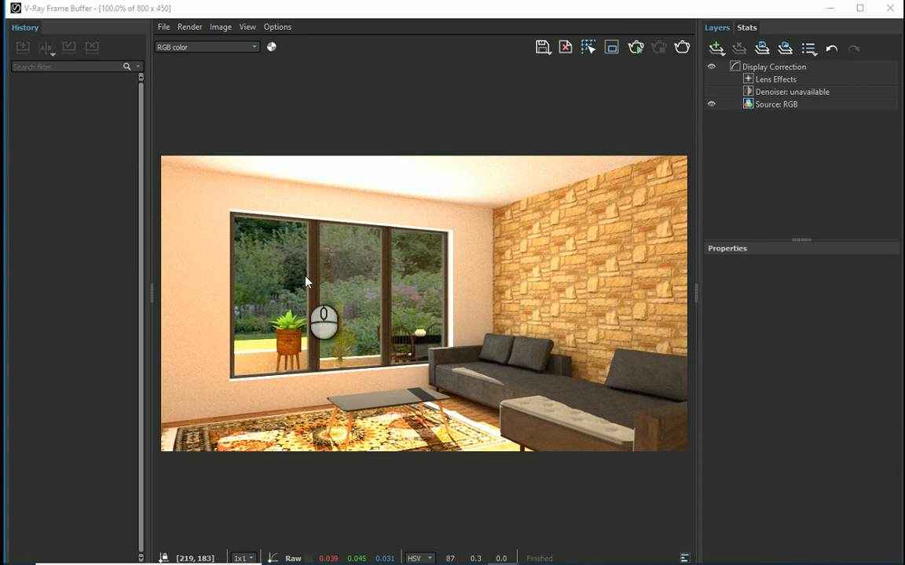
pyautogui.click(889, 10)
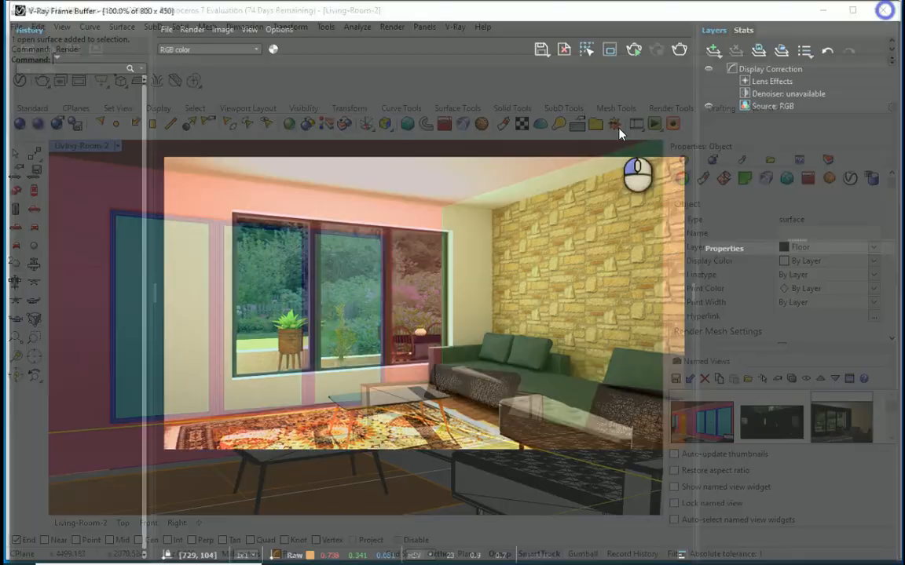
pyautogui.click(20, 81)
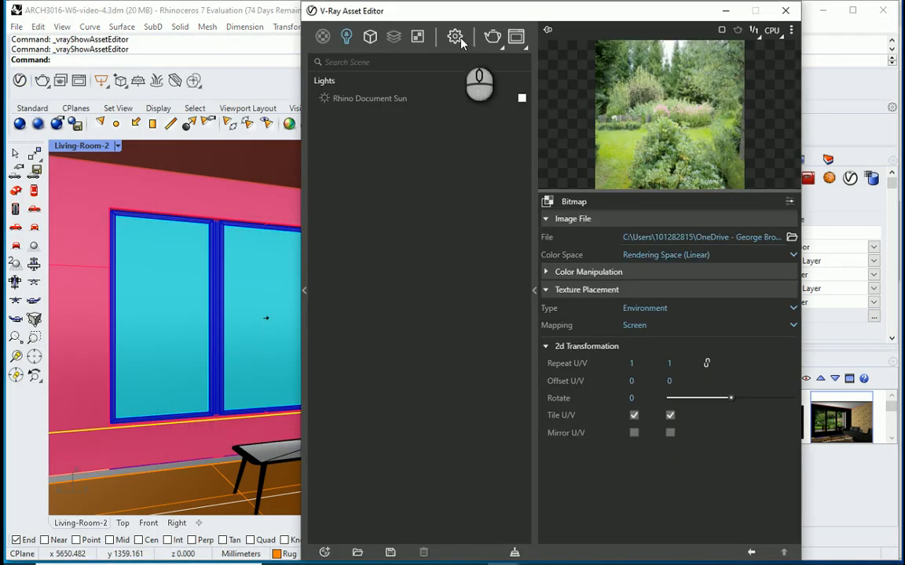
pyautogui.click(457, 40)
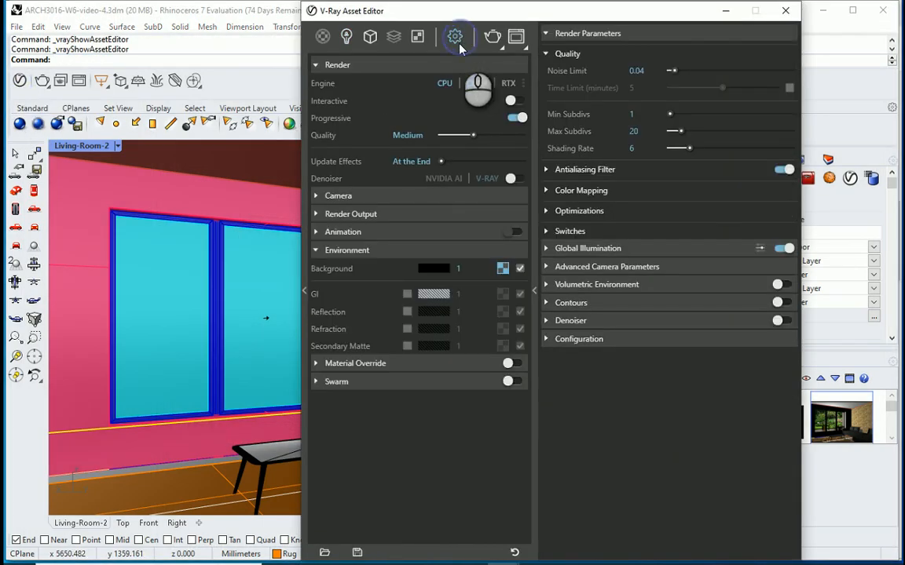
pyautogui.doubleClick(468, 268)
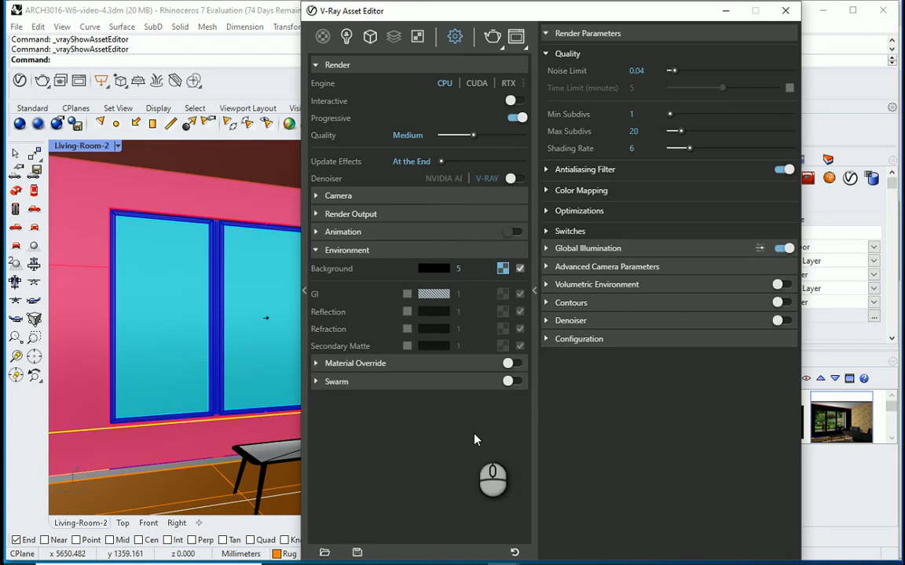
pyautogui.click(347, 36)
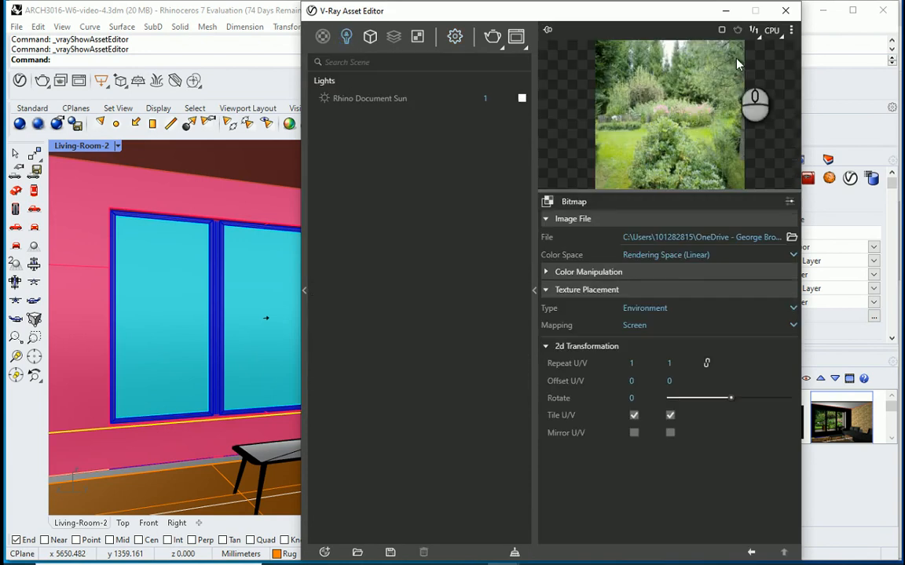
pyautogui.click(785, 11)
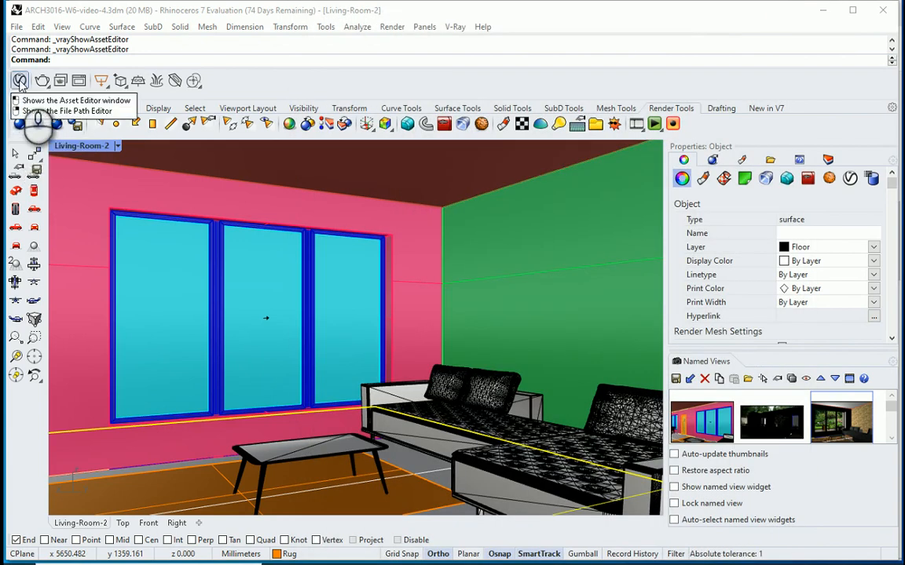
# Step: Render the living-room view again and try a region render over the centre and right window panes, switching the region off at the end
pyautogui.click(20, 124)
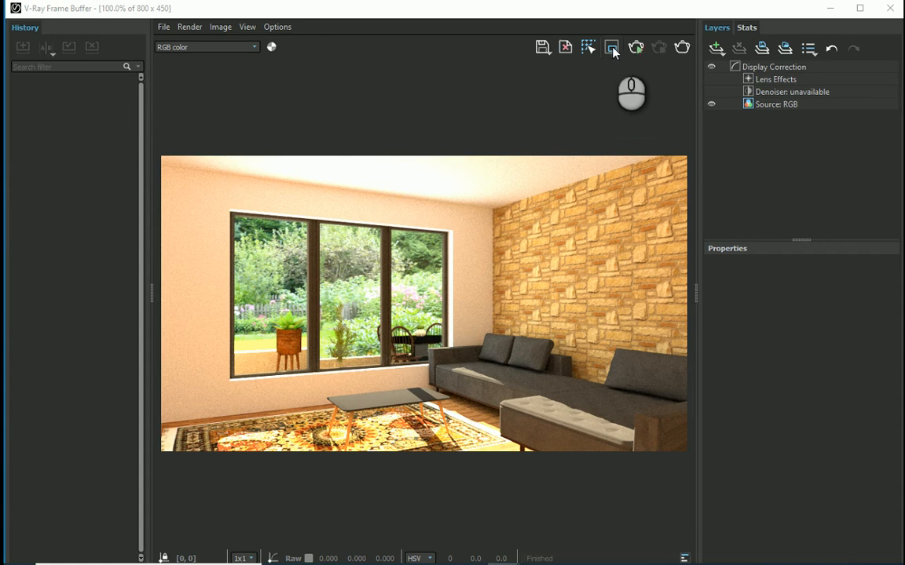
pyautogui.click(613, 52)
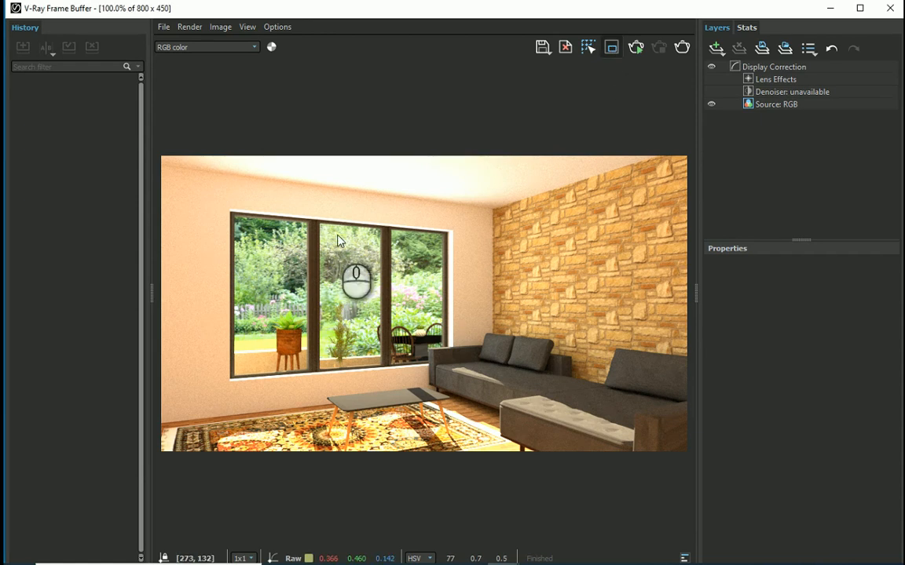
pyautogui.moveTo(304, 230); pyautogui.dragTo(438, 338)
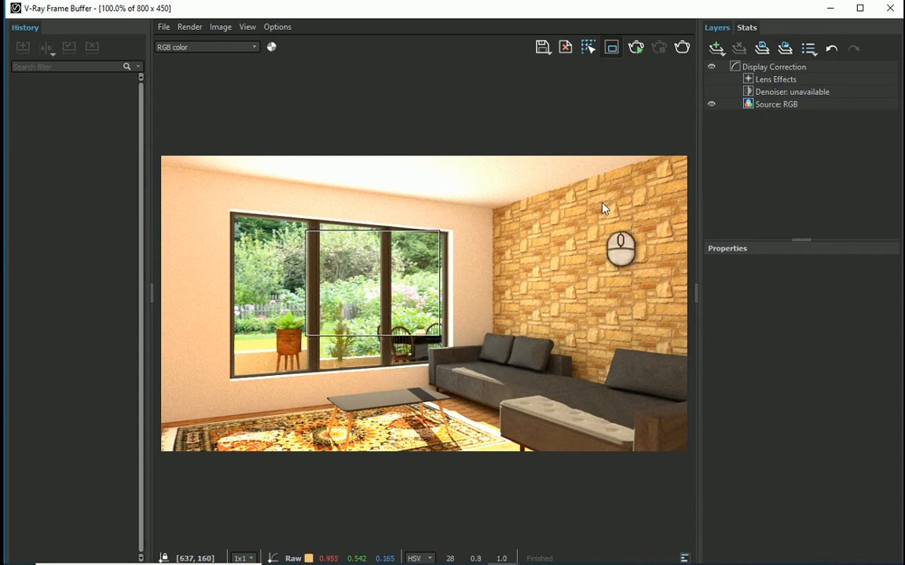
pyautogui.click(682, 48)
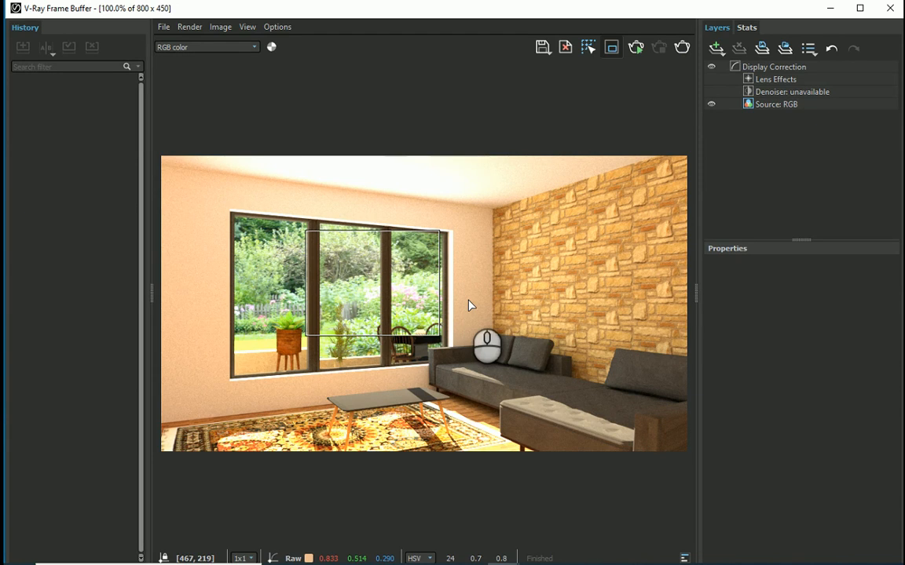
pyautogui.click(681, 48)
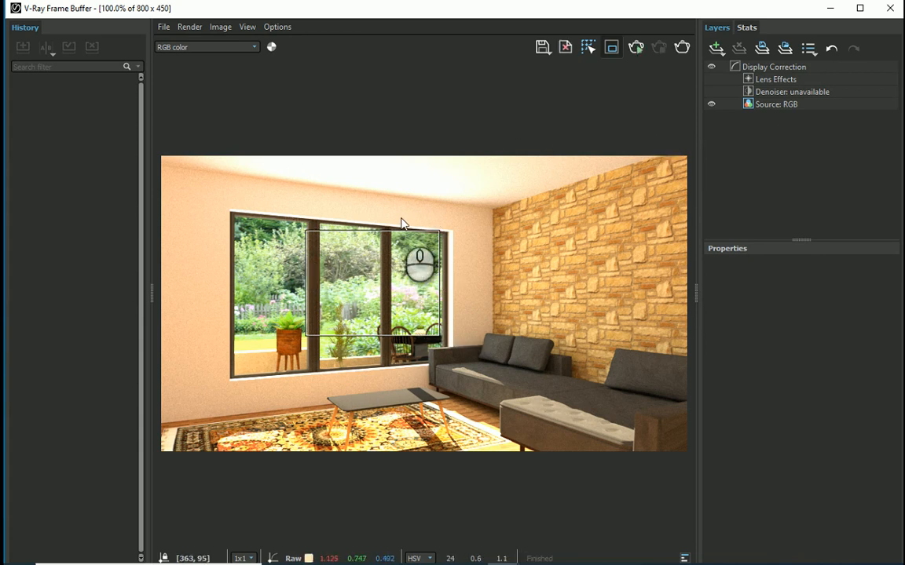
pyautogui.click(612, 49)
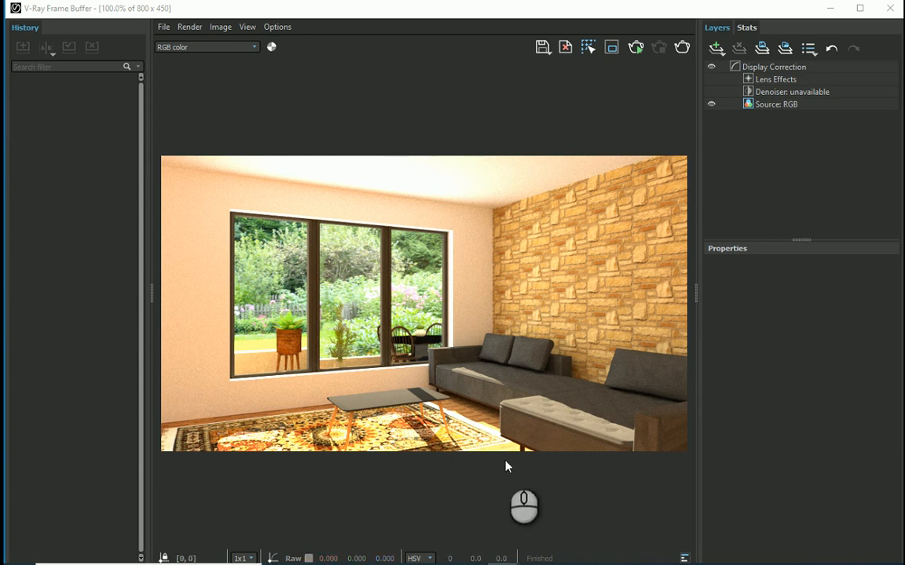
pyautogui.click(891, 8)
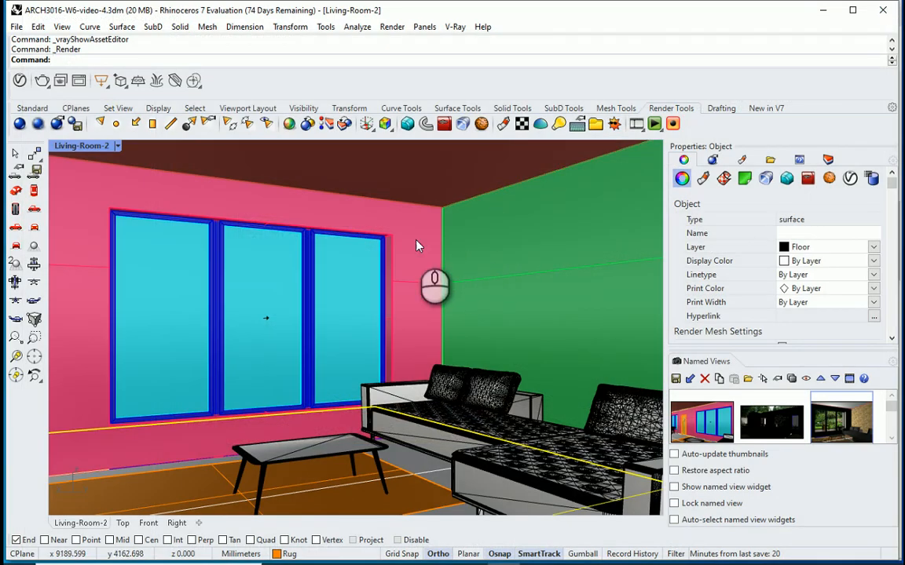
# Step: Set the Rhino Document Sun's intensity multiplier to 0.75 and run a test render of the view, stopping it early
pyautogui.click(20, 81)
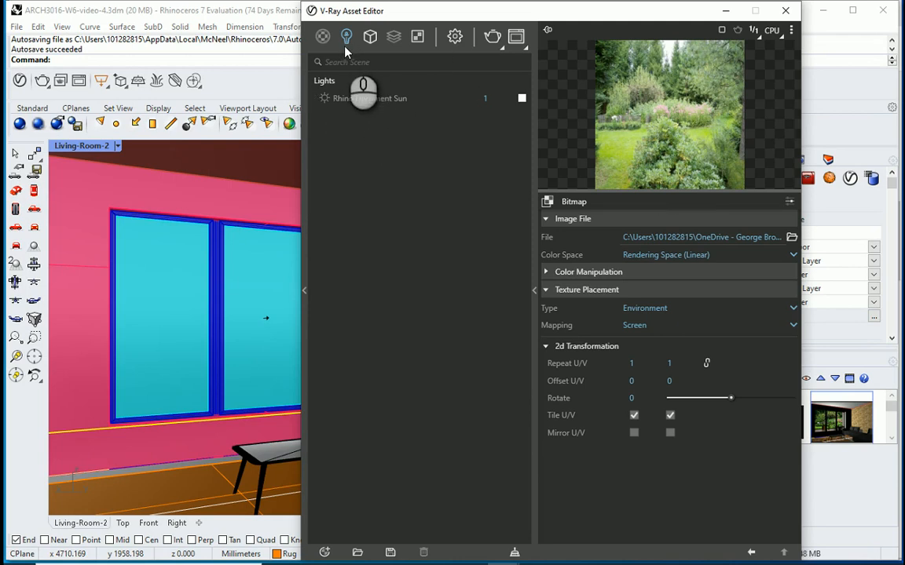
pyautogui.click(376, 98)
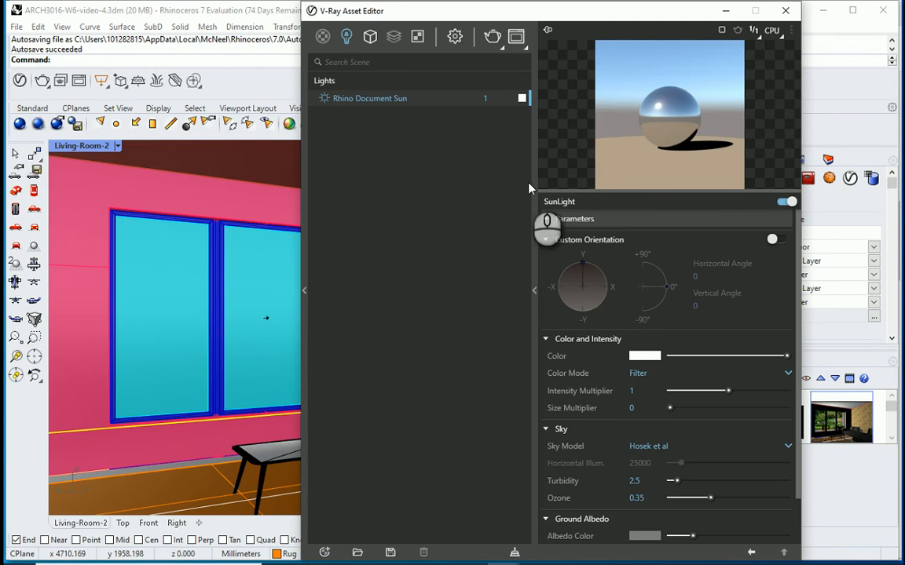
pyautogui.click(632, 391)
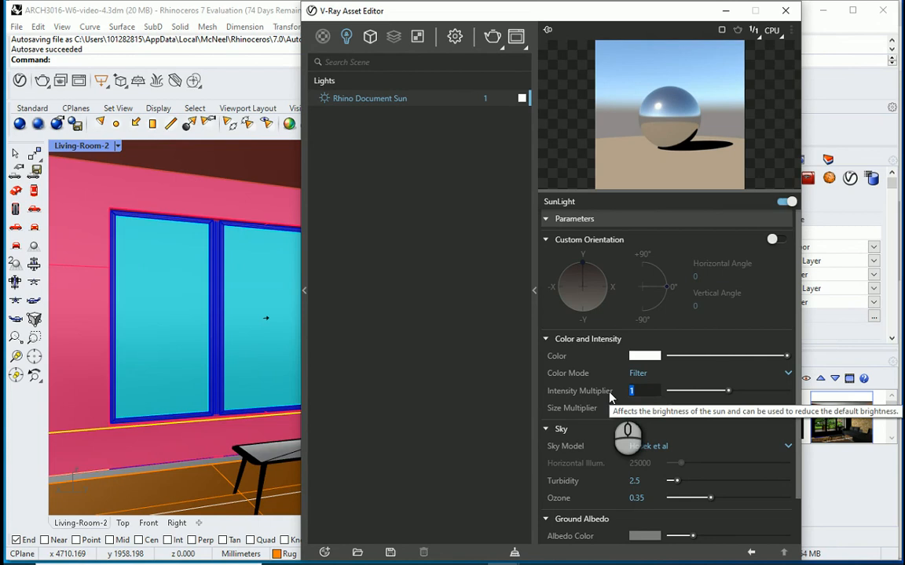
pyautogui.write('0.75')
pyautogui.press('Return')
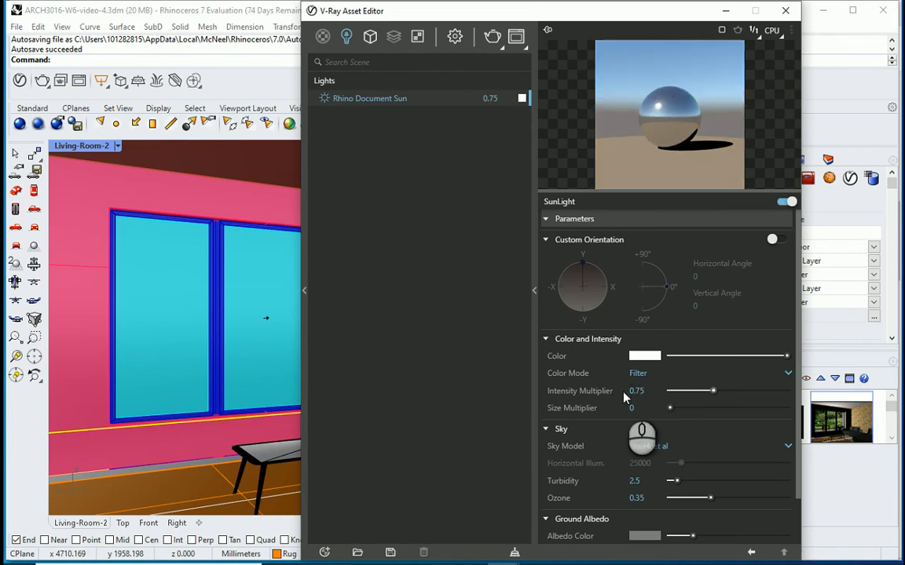
pyautogui.click(785, 10)
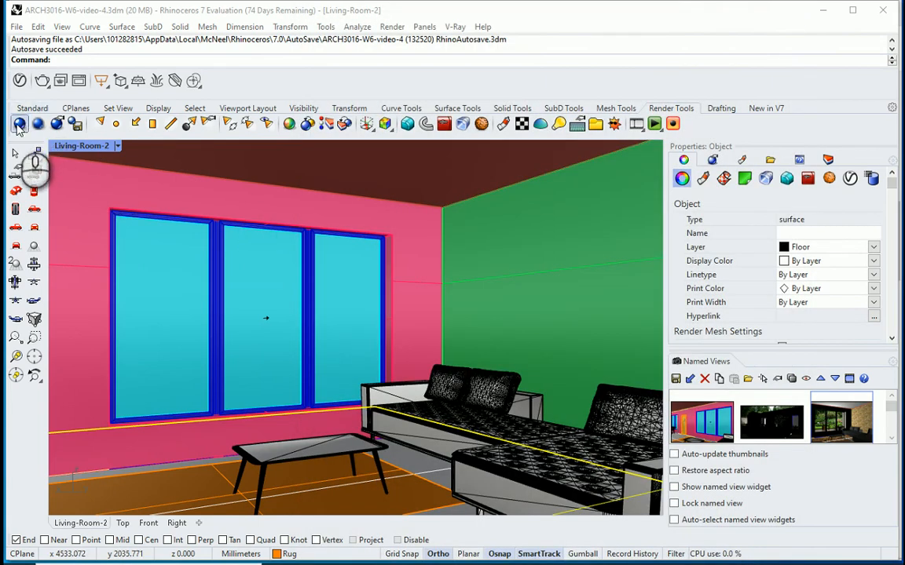
pyautogui.click(20, 124)
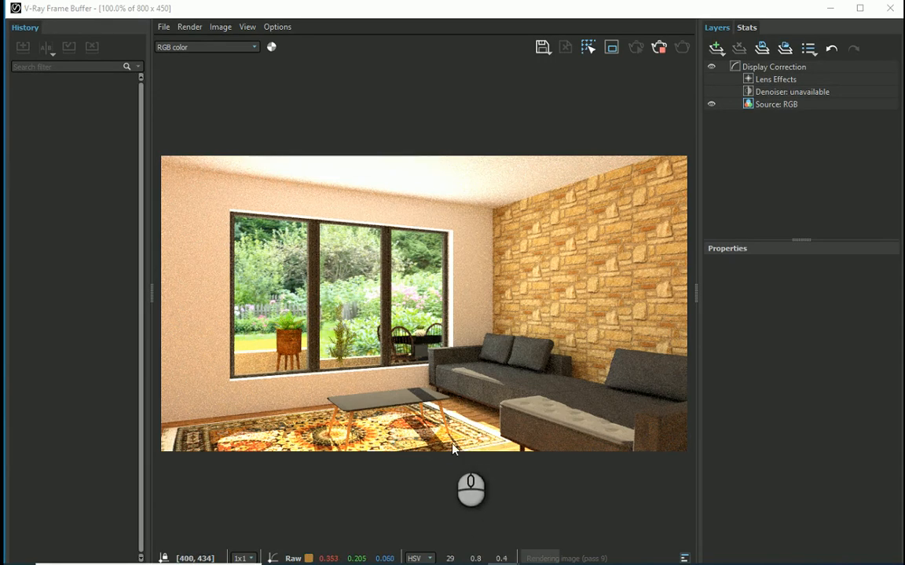
pyautogui.click(659, 48)
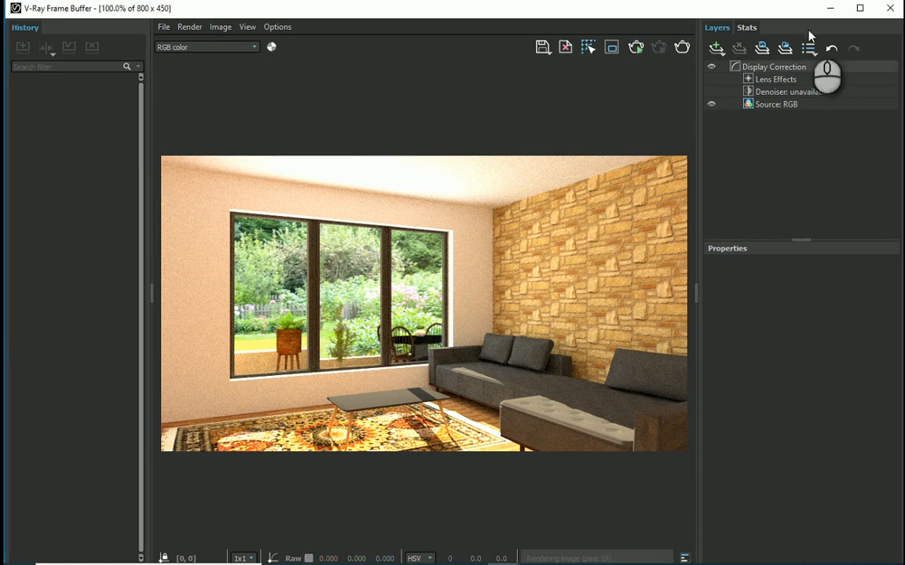
pyautogui.click(889, 8)
# Step: Set the Rhino Document Sun's intensity multiplier to 0.5, render the living-room view and close the frame buffer
pyautogui.click(20, 80)
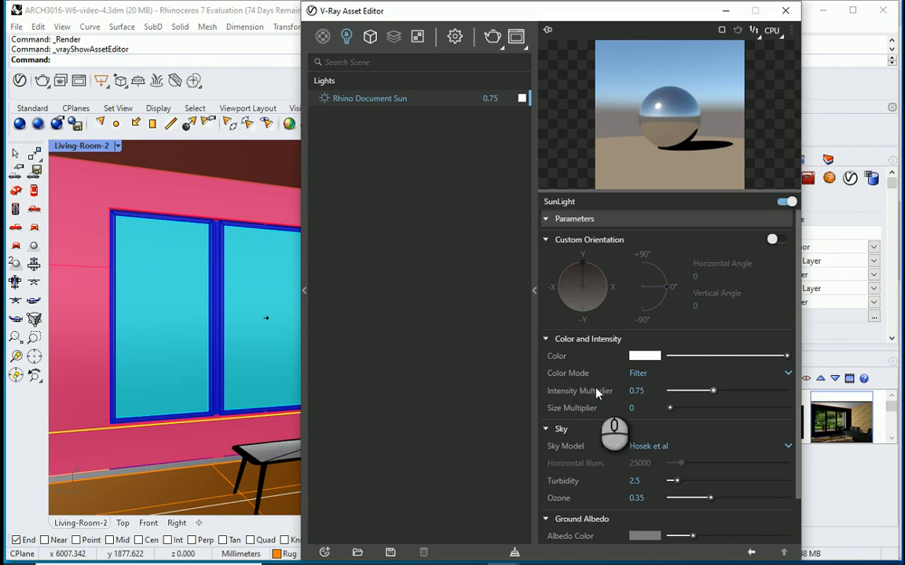
pyautogui.click(637, 391)
pyautogui.write('0.5')
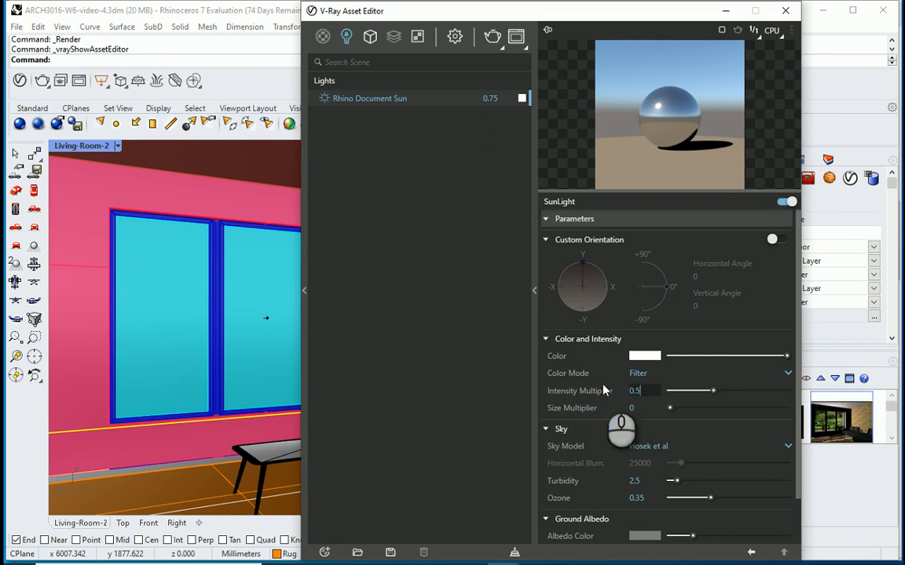
pyautogui.press('Return')
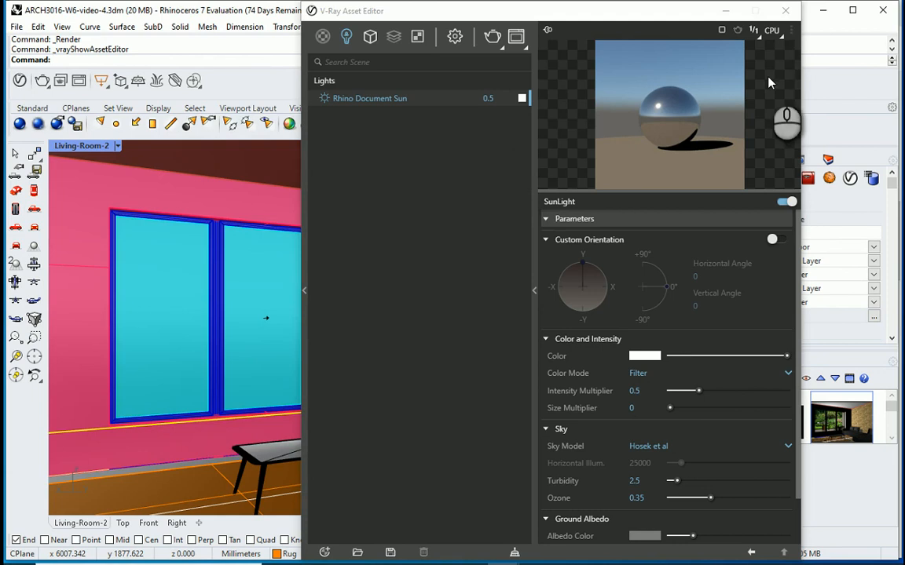
pyautogui.click(785, 10)
pyautogui.click(56, 123)
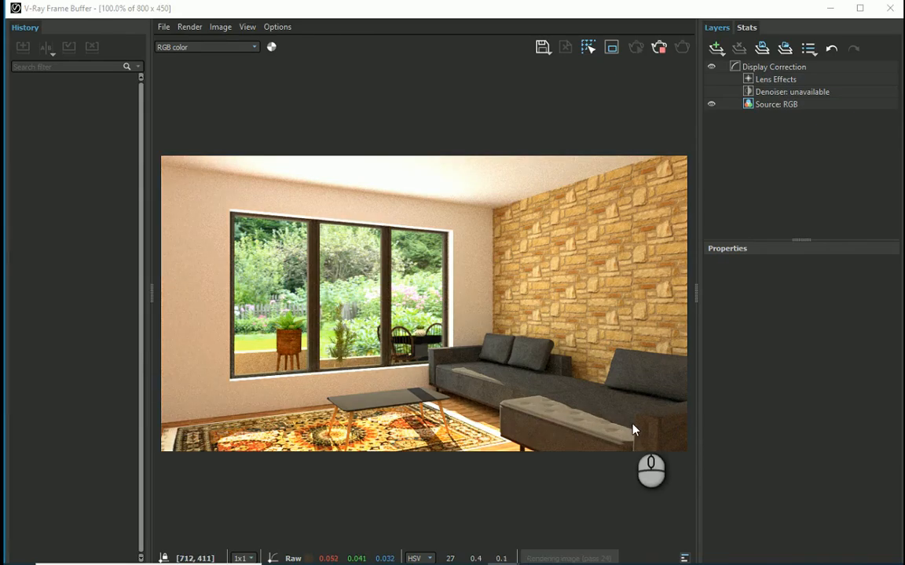
pyautogui.click(661, 51)
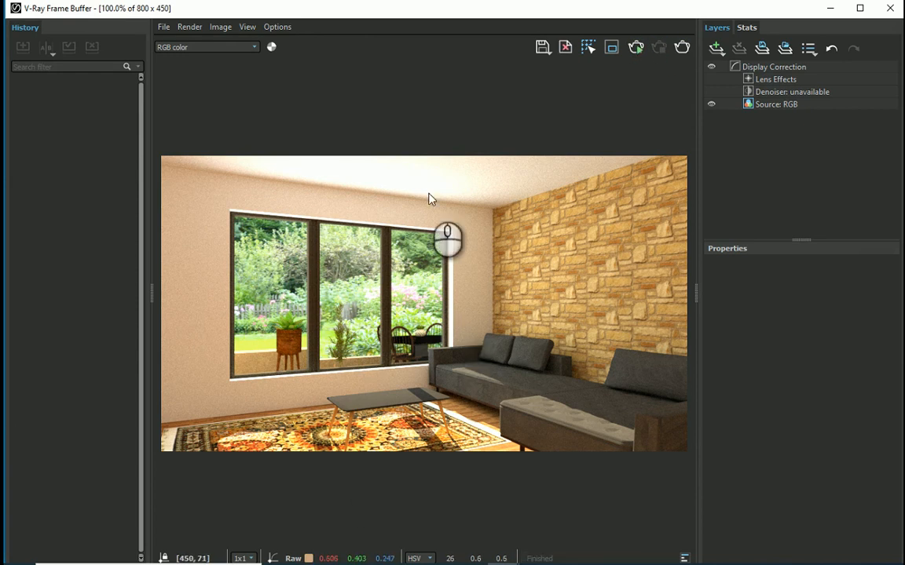
pyautogui.click(888, 9)
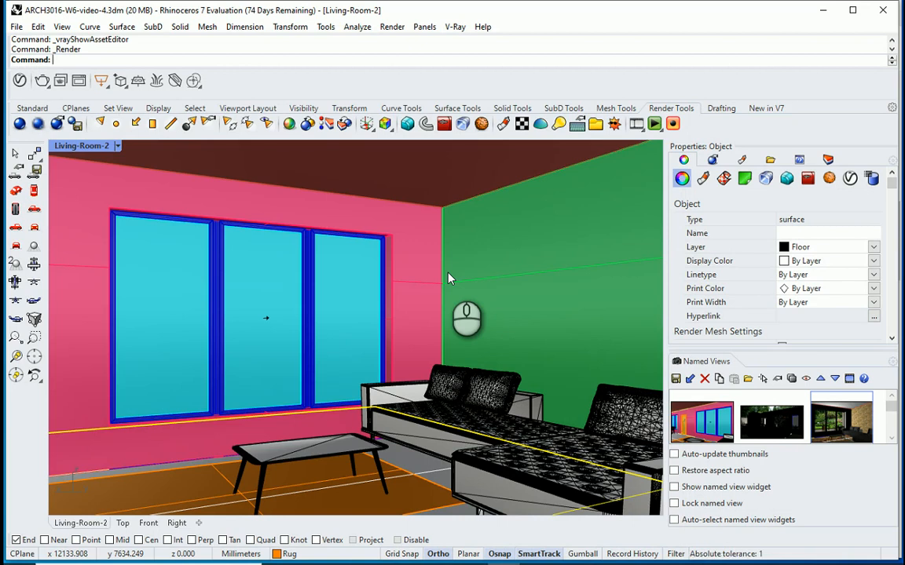
# Step: Raise the V-Ray render quality to High+, expand the render output settings and close the Asset Editor
pyautogui.click(19, 81)
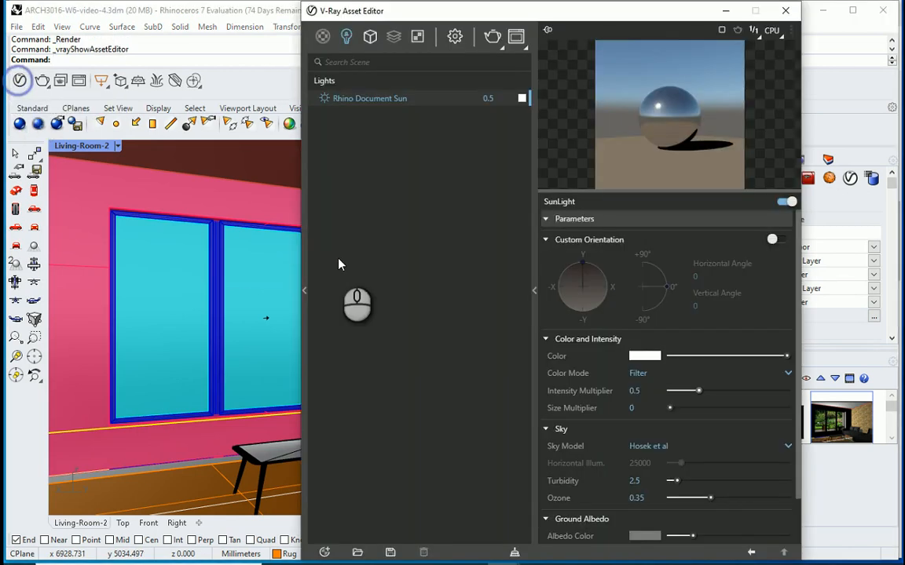
pyautogui.click(456, 37)
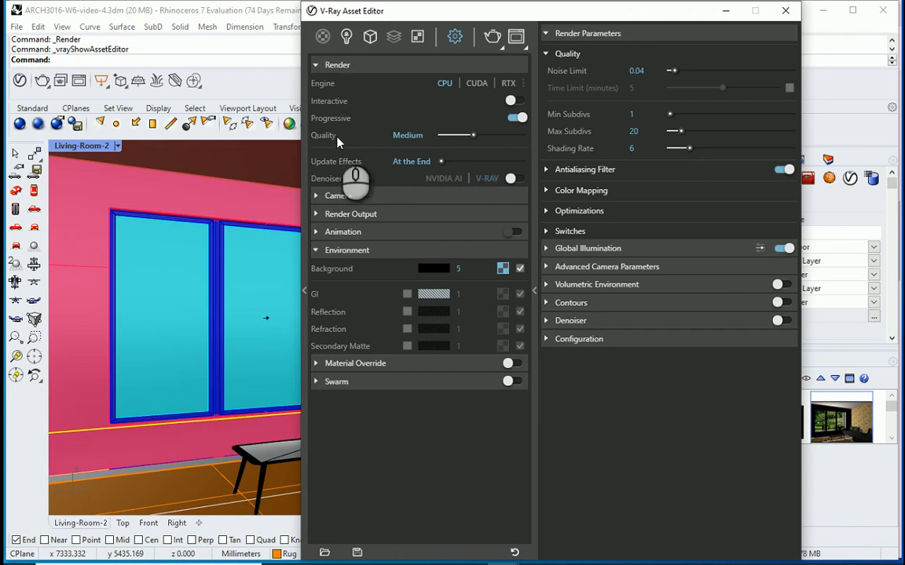
pyautogui.moveTo(472, 134); pyautogui.dragTo(521, 135)
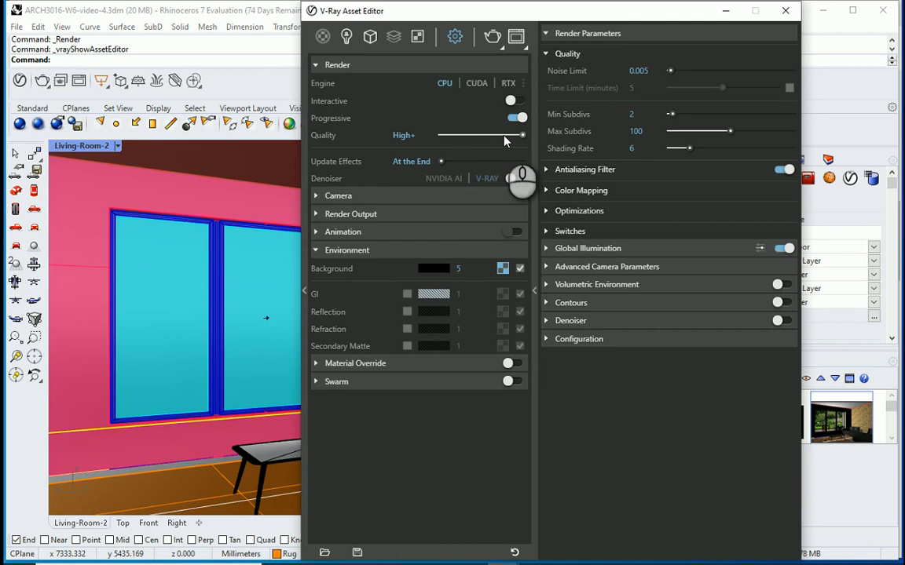
pyautogui.click(317, 215)
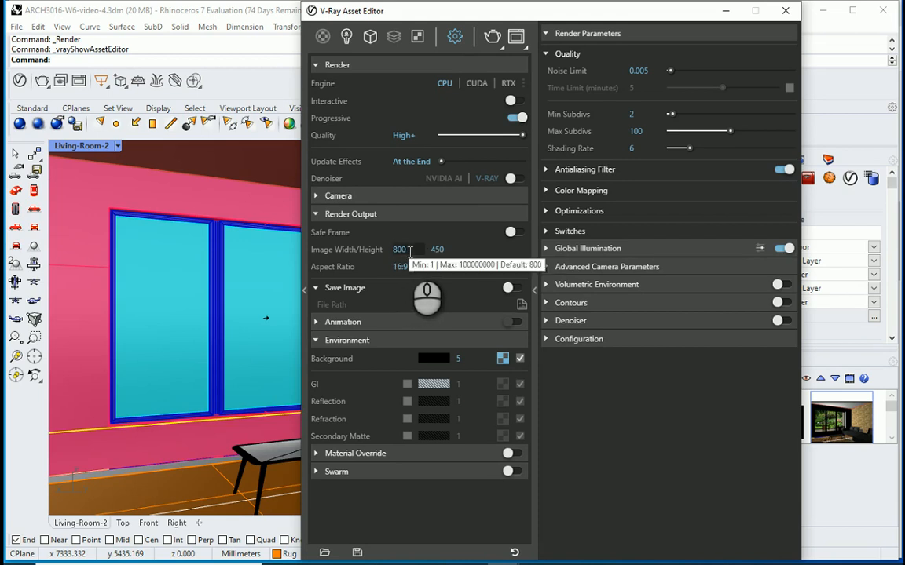
pyautogui.click(785, 10)
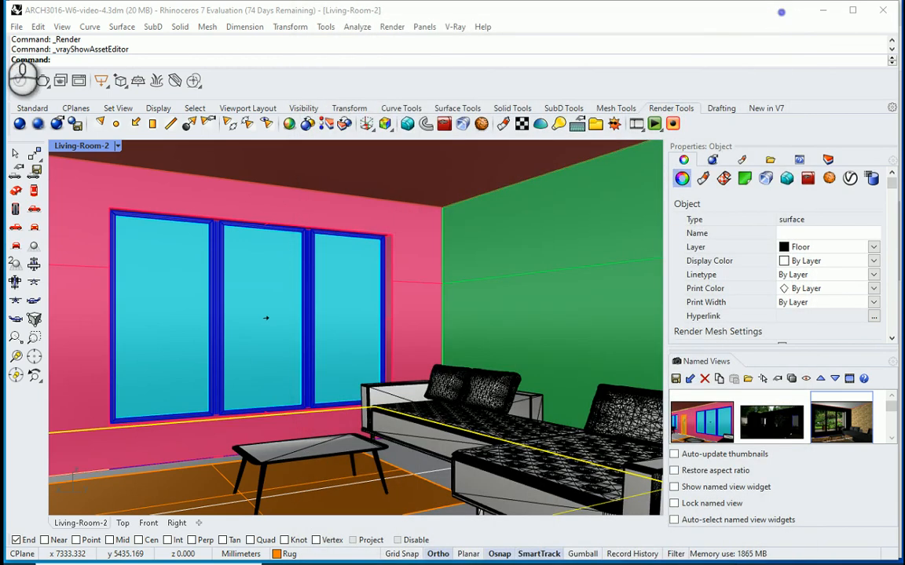
# Step: Check the resolution and quality settings in the document's render properties and return to the V-Ray render output settings
pyautogui.click(15, 28)
pyautogui.click(89, 276)
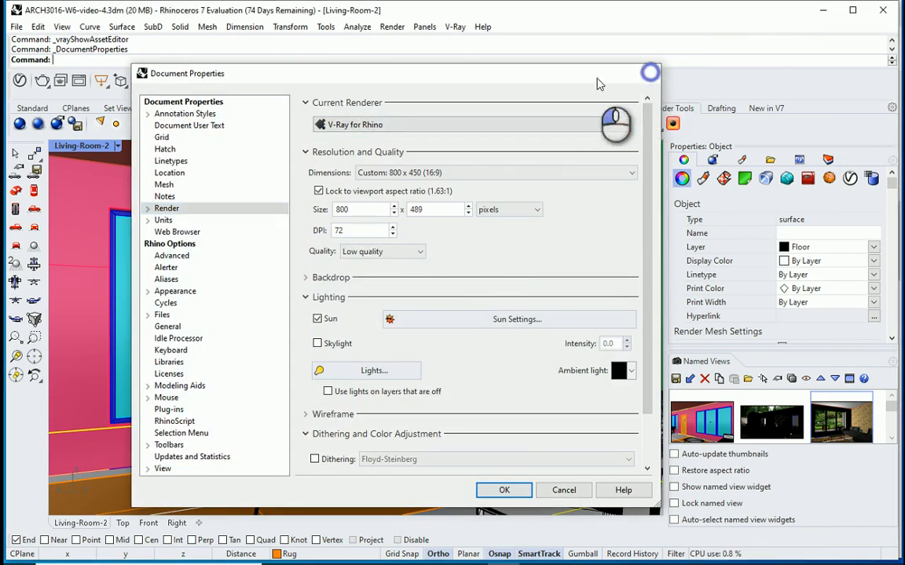
pyautogui.click(651, 73)
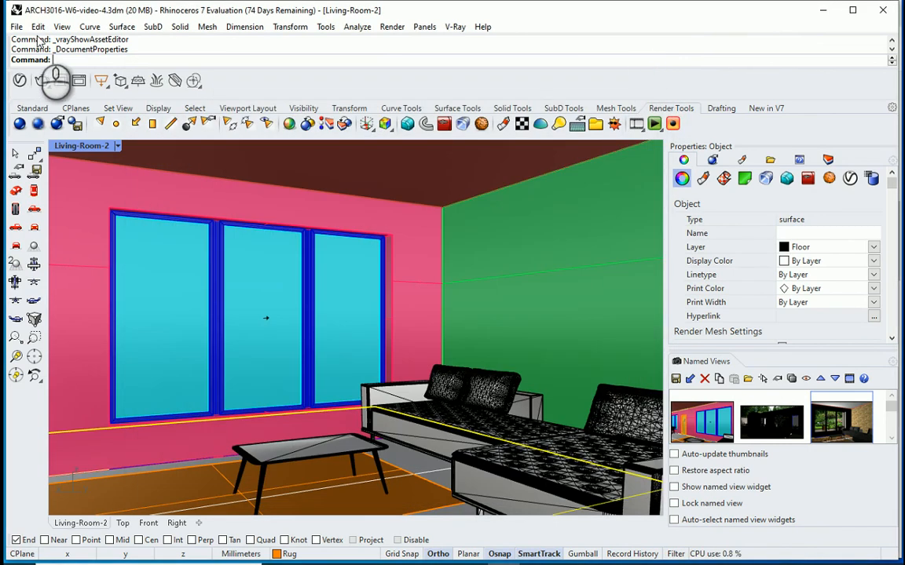
pyautogui.click(21, 81)
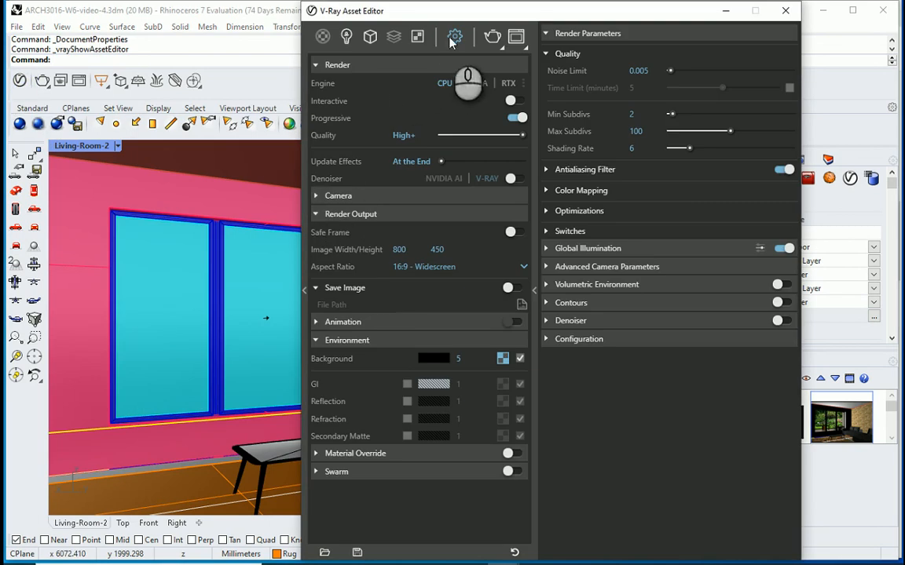
# Step: Set the V-Ray render output width to 1500 at the 16:9 aspect ratio and close the Asset Editor
pyautogui.doubleClick(399, 249)
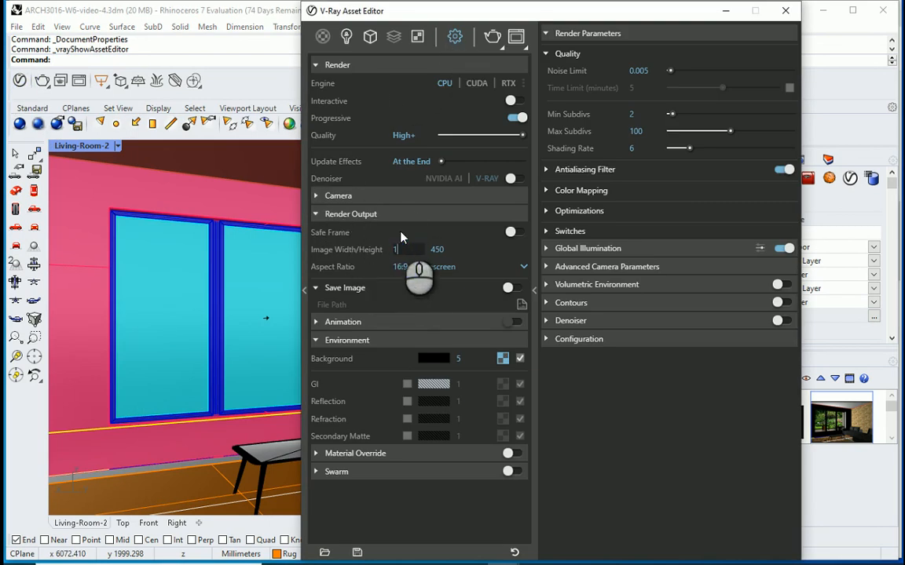
pyautogui.write('0')
pyautogui.press('Tab')
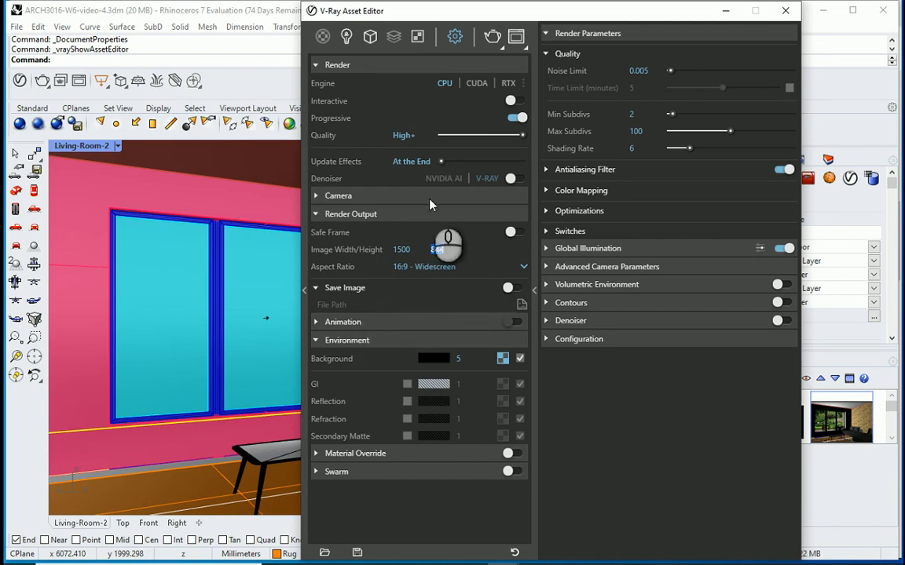
pyautogui.click(786, 10)
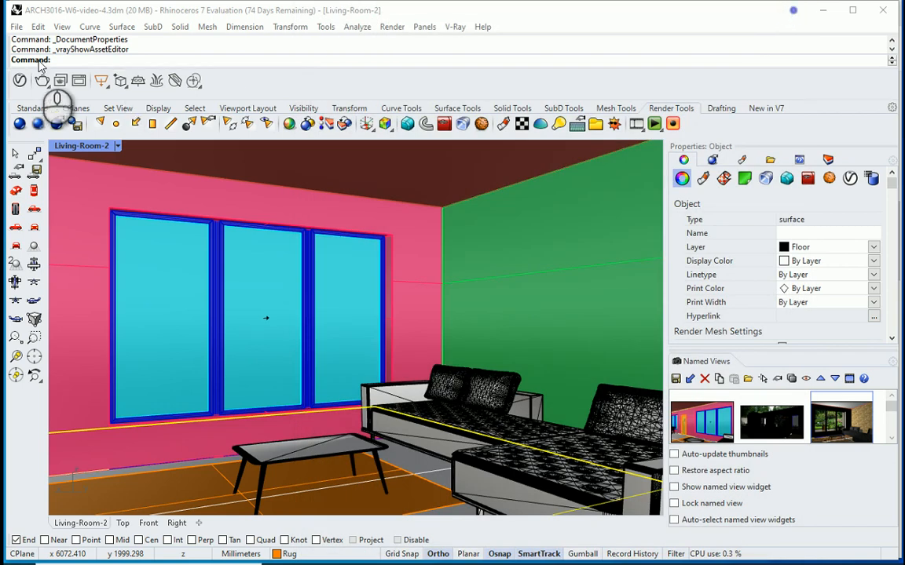
# Step: Check the render size in the document's render properties against the V-Ray render output size
pyautogui.click(16, 26)
pyautogui.click(77, 277)
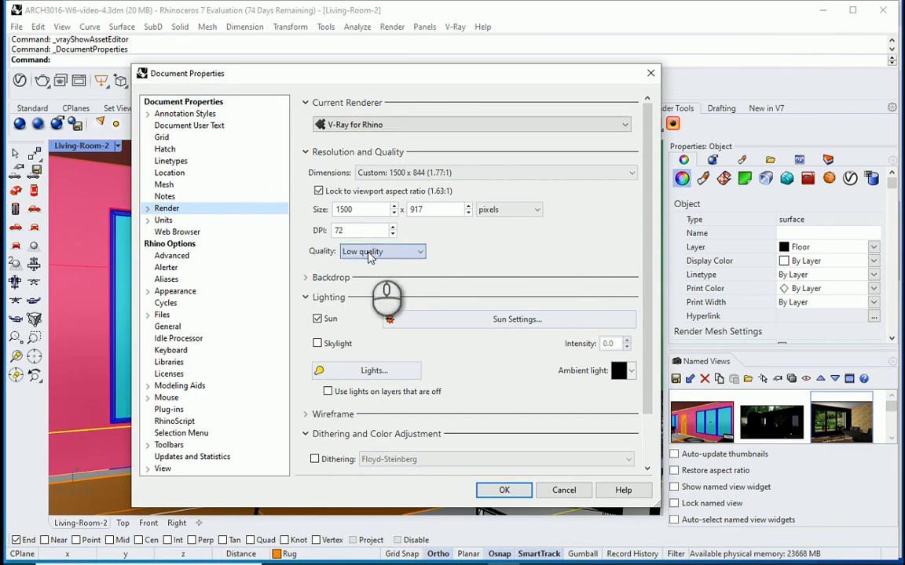
pyautogui.click(651, 73)
pyautogui.click(20, 80)
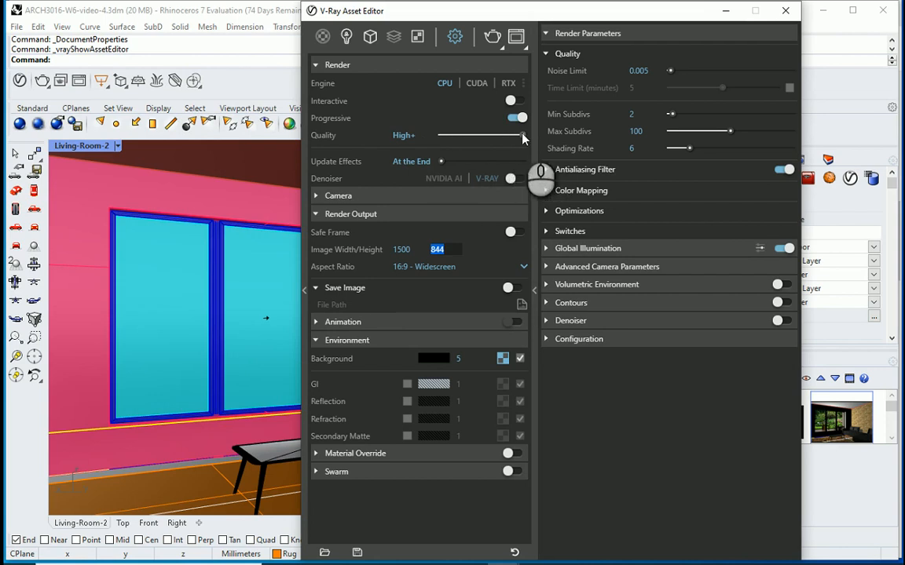
pyautogui.click(785, 14)
# Step: Set the document's render properties to 300 DPI and Final quality, and render the living-room view
pyautogui.click(16, 27)
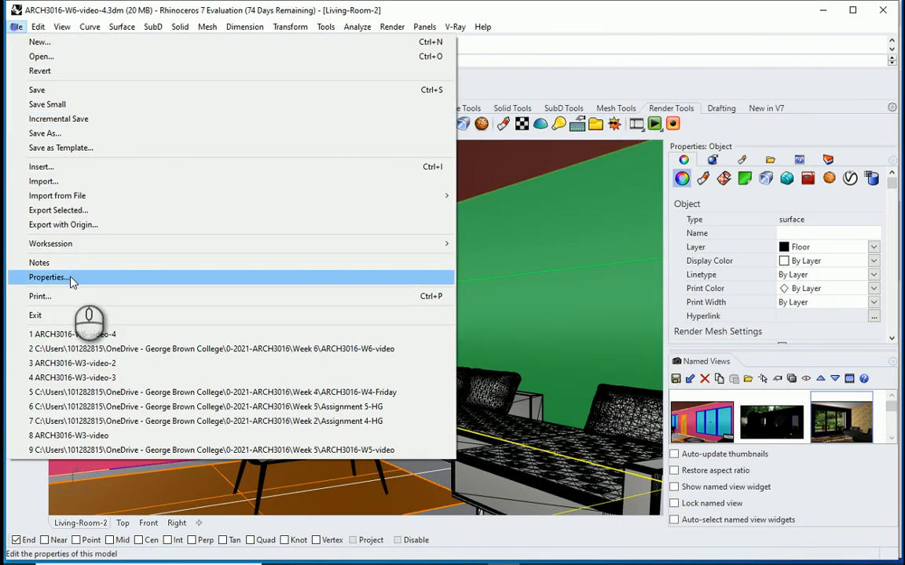
pyautogui.moveTo(72, 245)
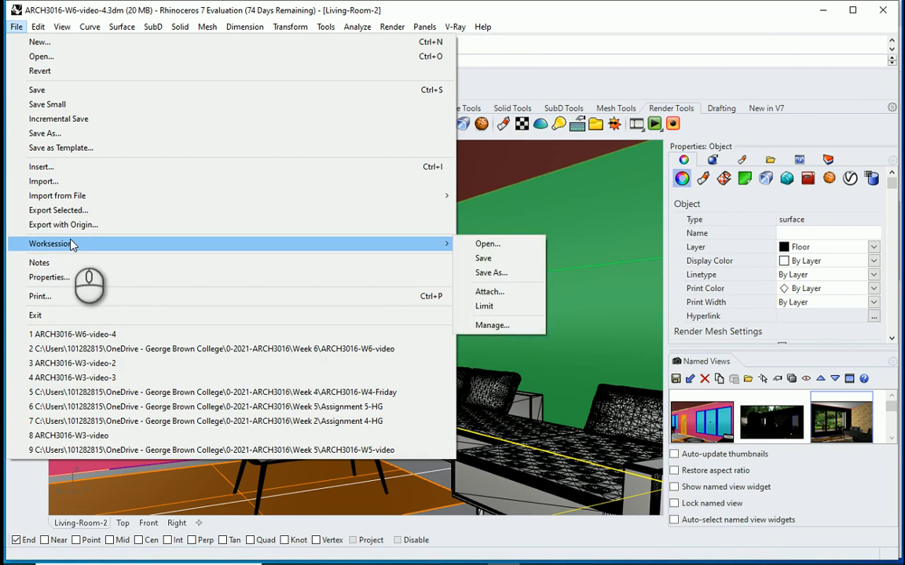
pyautogui.click(74, 277)
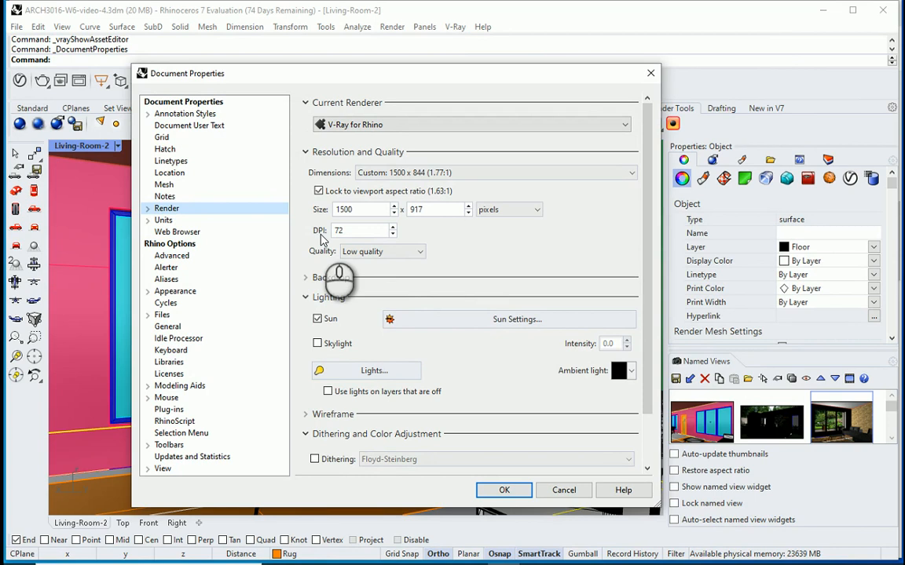
pyautogui.doubleClick(358, 230)
pyautogui.write('3')
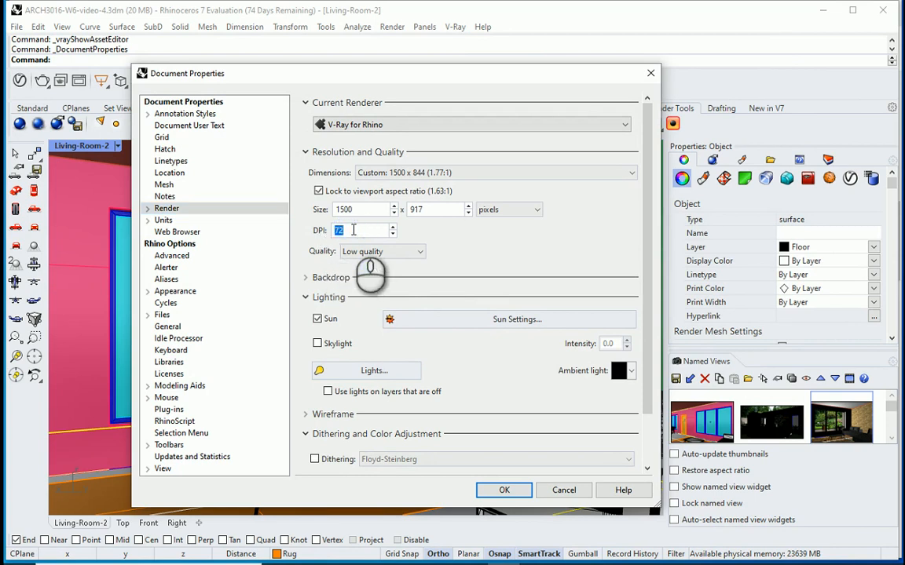
pyautogui.write('00')
pyautogui.click(396, 252)
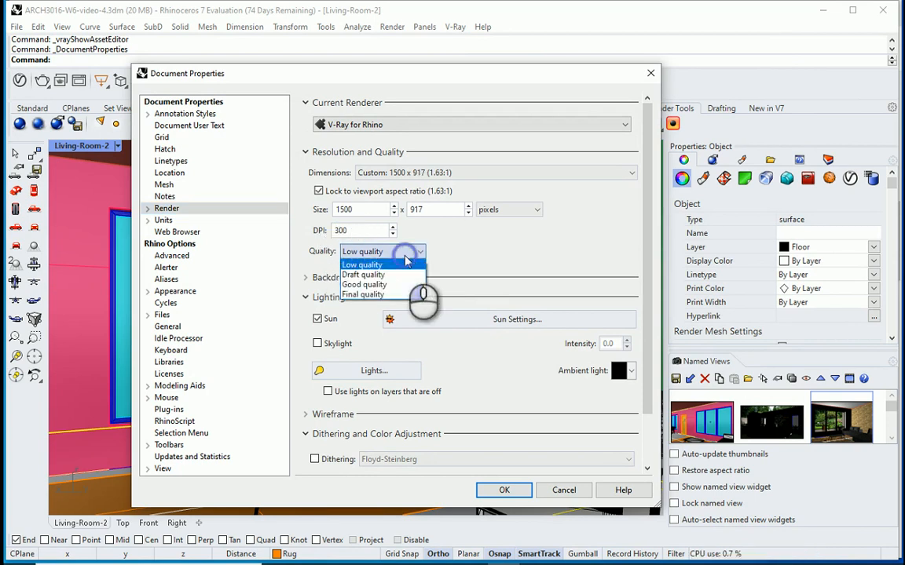
pyautogui.click(369, 295)
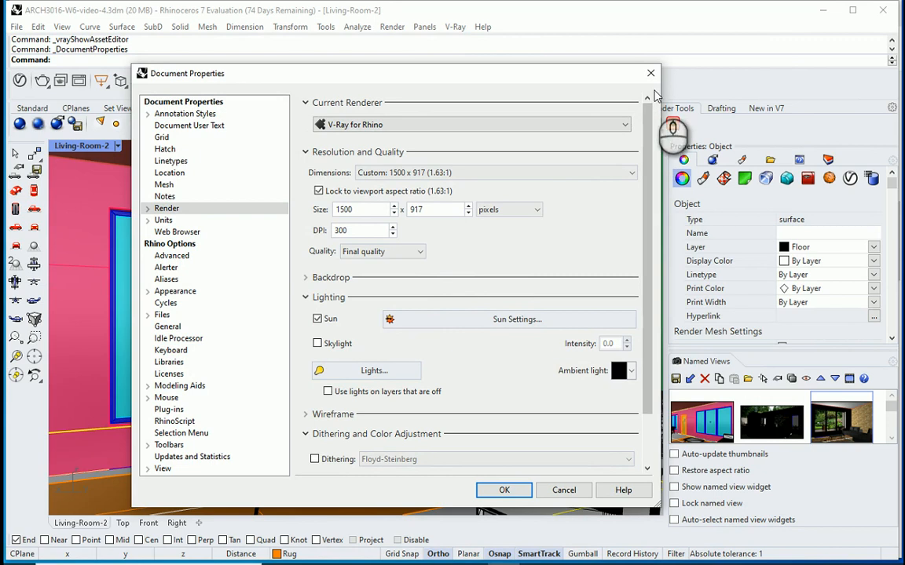
pyautogui.click(505, 488)
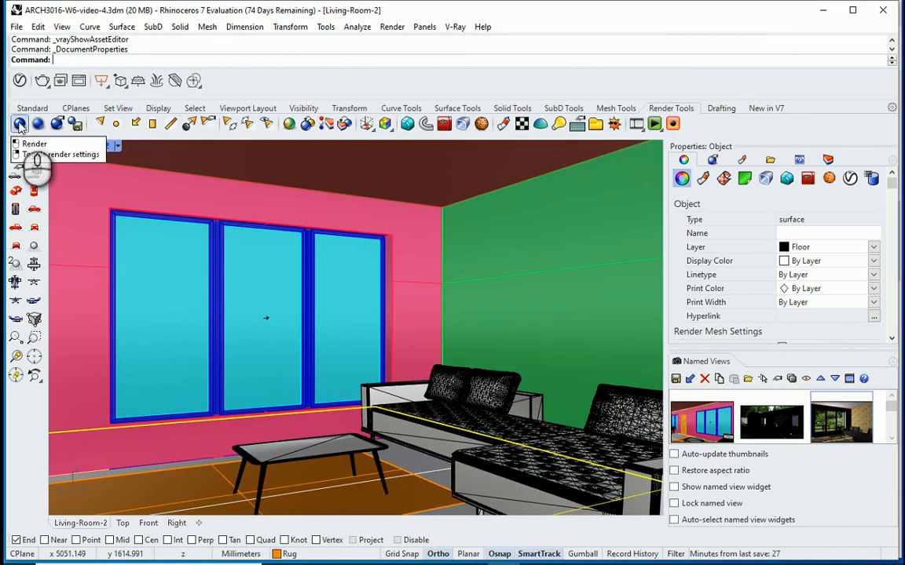
pyautogui.click(19, 124)
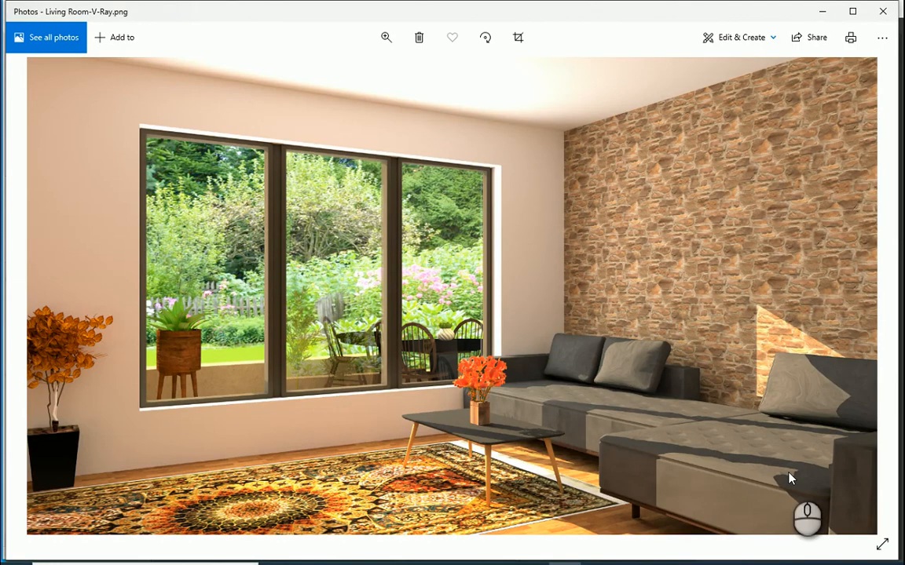
# Step: Switch to Photos and compare the Living Room-V-Ray.png render with Living Room-4.PNG, examining light, shadows and the garden background
pyautogui.scroll(-1, 790, 479)
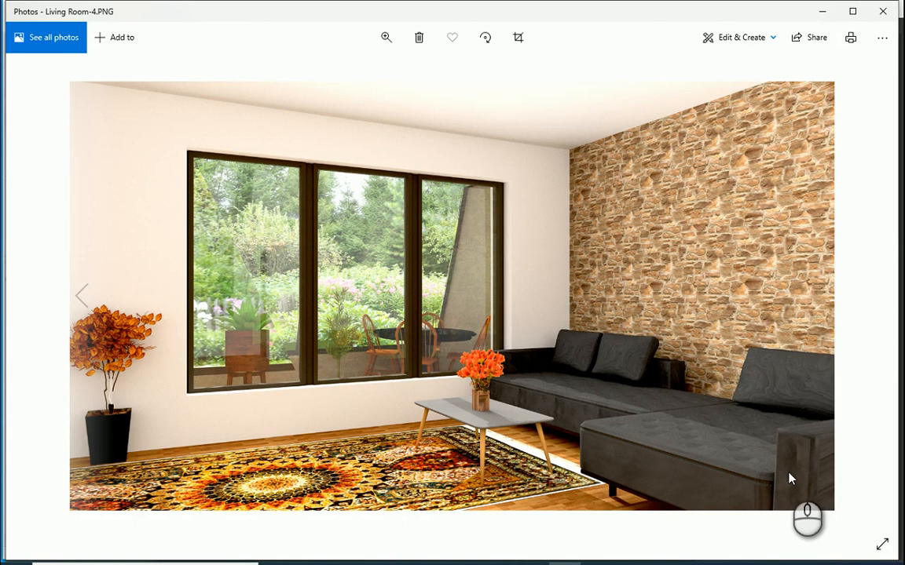
pyautogui.scroll(1, 790, 479)
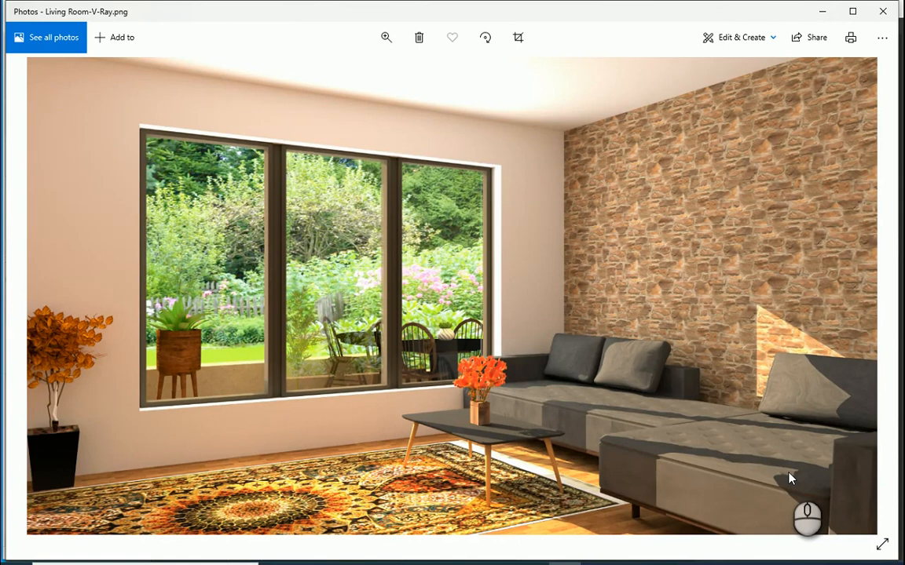
pyautogui.scroll(1, 790, 479)
pyautogui.scroll(-1, 790, 479)
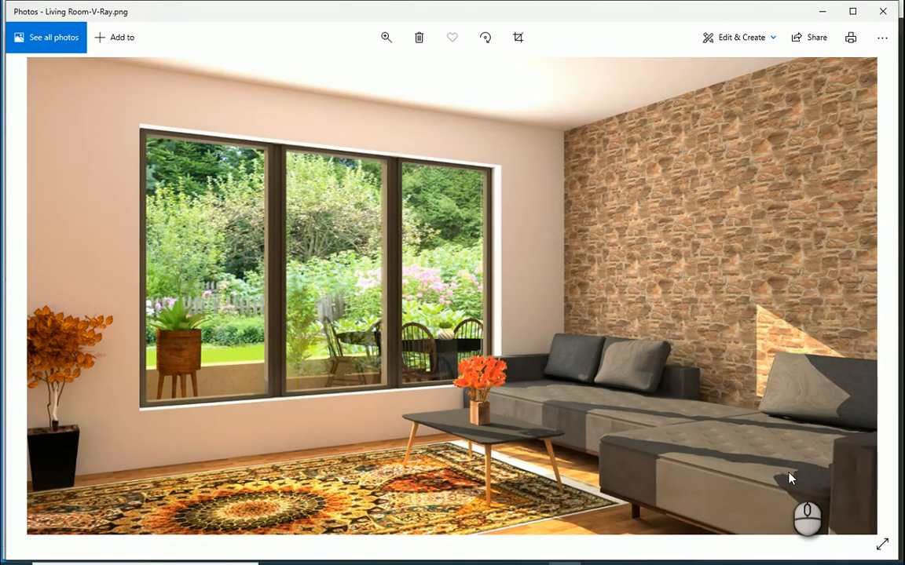
pyautogui.scroll(-1, 790, 479)
pyautogui.scroll(1, 790, 479)
pyautogui.scroll(-1, 790, 479)
pyautogui.scroll(1, 790, 480)
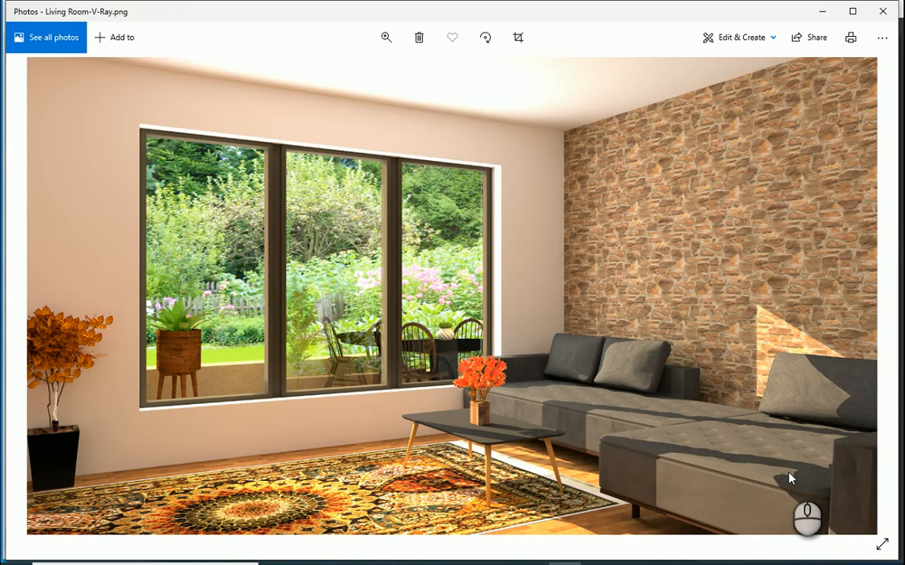
pyautogui.press('Right')
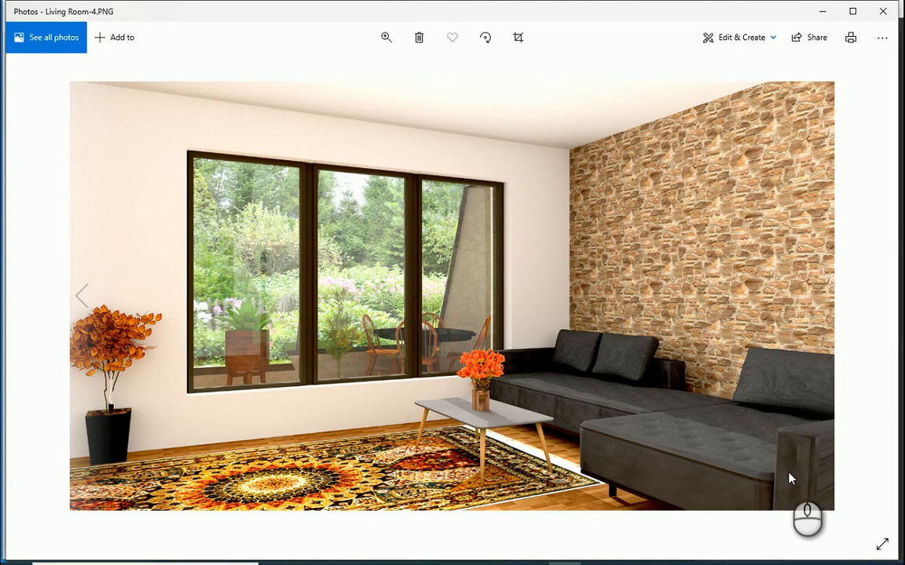
pyautogui.scroll(-1, 791, 479)
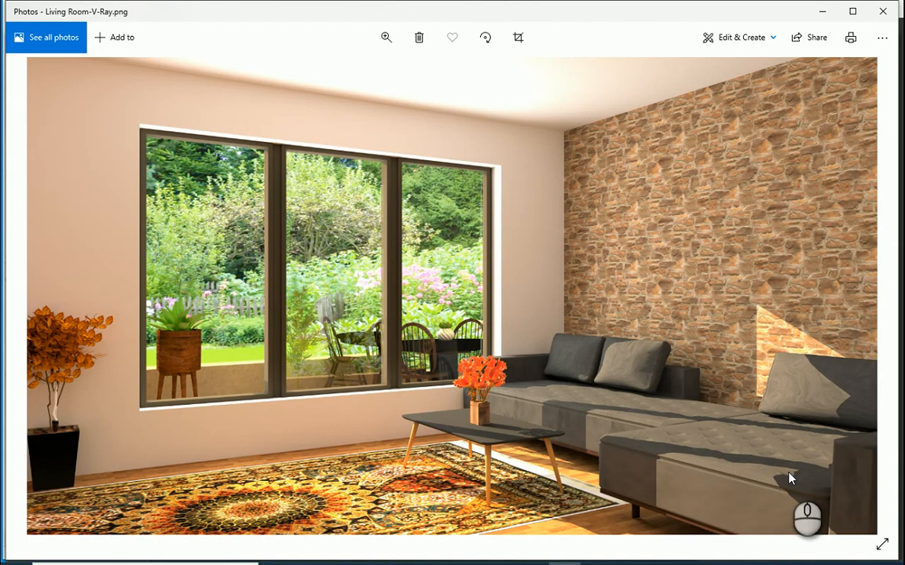
pyautogui.press('Left')
pyautogui.press('Right')
pyautogui.press('Left')
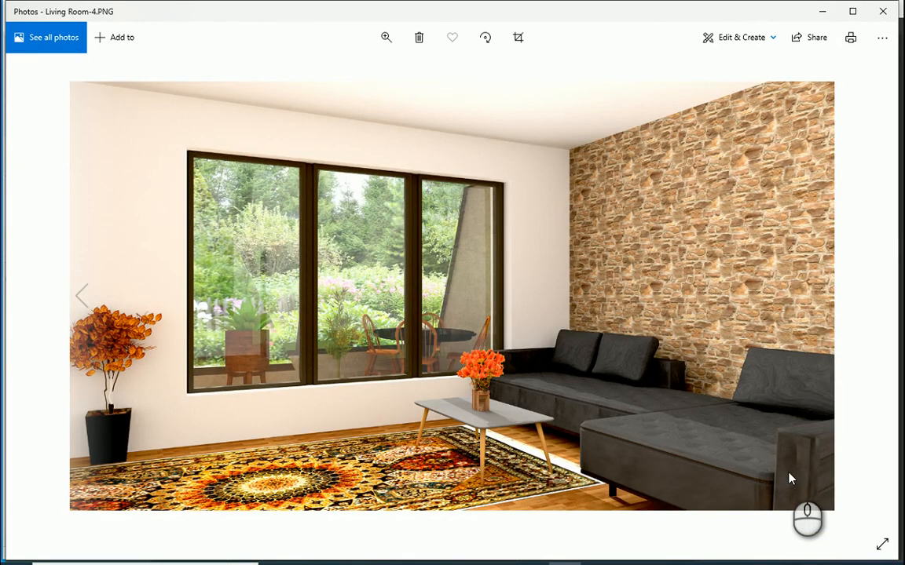
pyautogui.press('Right')
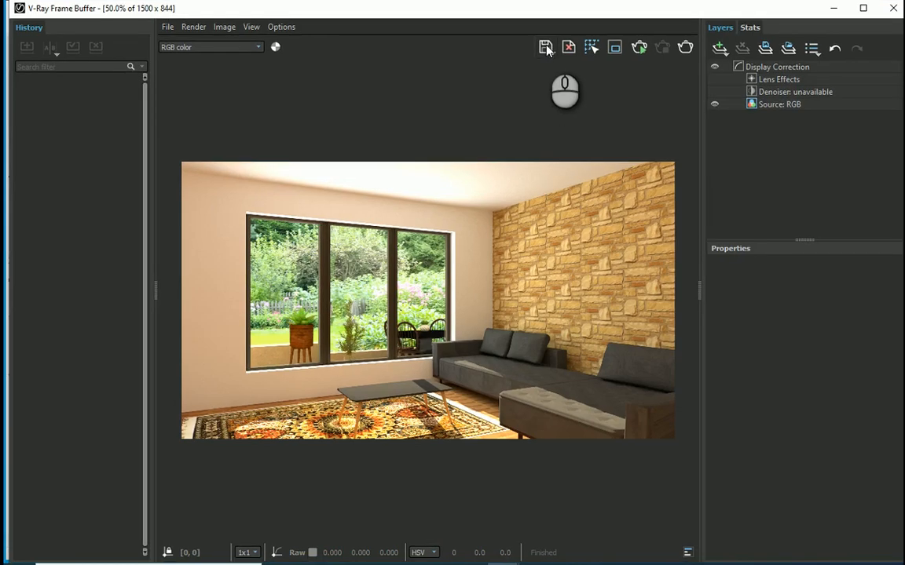
# Step: Save the finished render from the V-Ray Frame Buffer as PNG Living Room-V-Ray-2 in the Week 5 folder, replacing the existing file
pyautogui.click(546, 49)
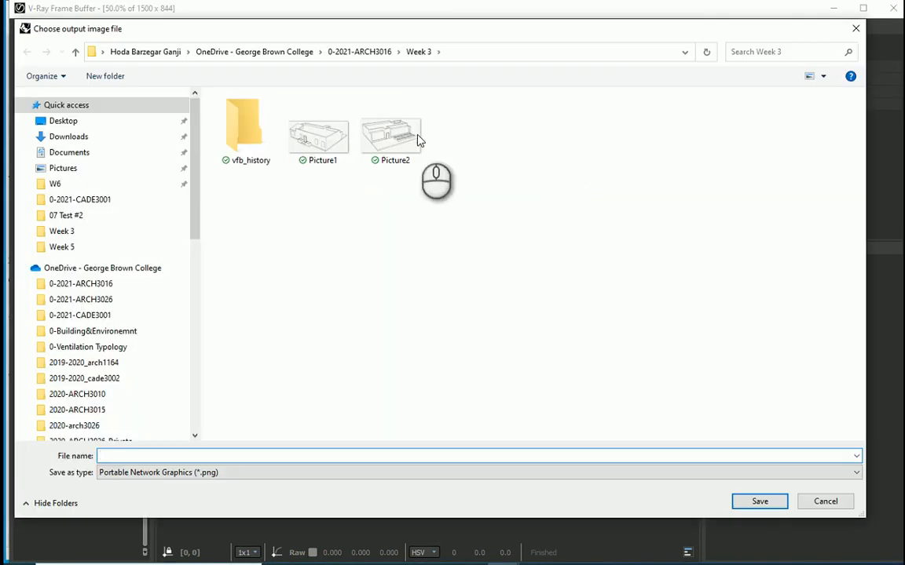
pyautogui.click(359, 51)
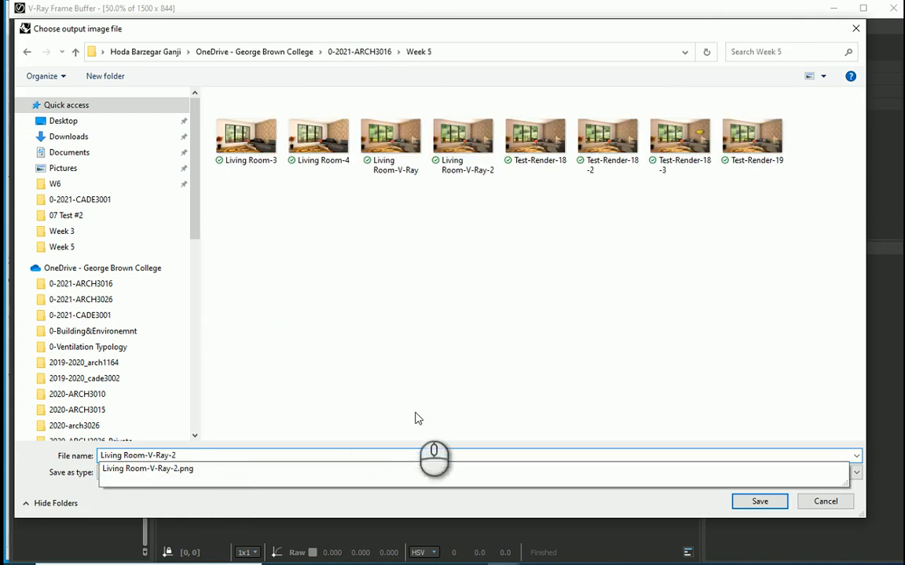
pyautogui.click(440, 404)
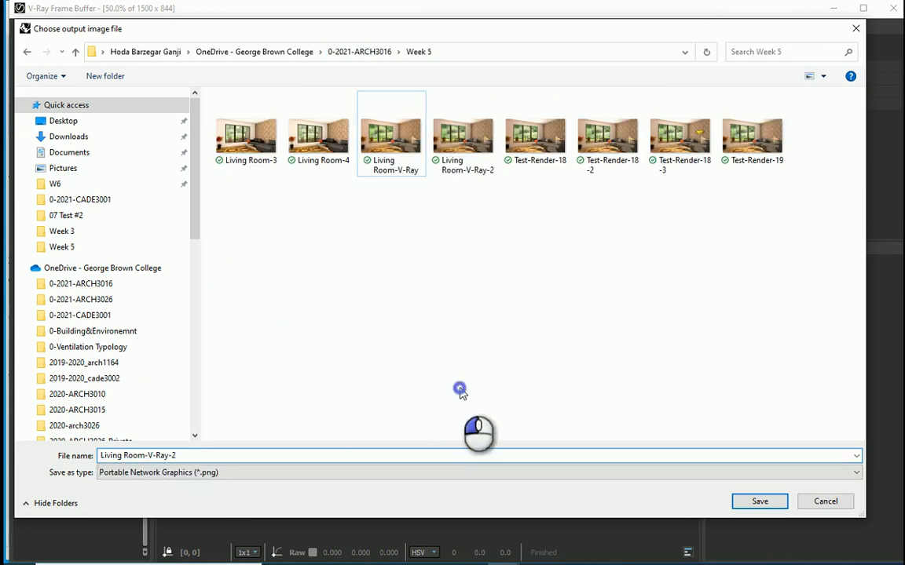
pyautogui.click(572, 476)
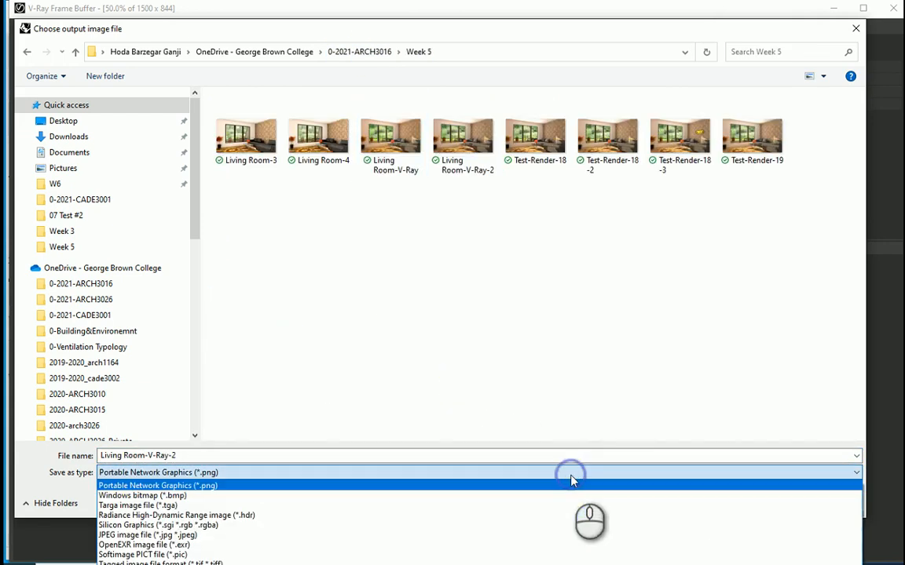
pyautogui.click(251, 481)
pyautogui.click(759, 502)
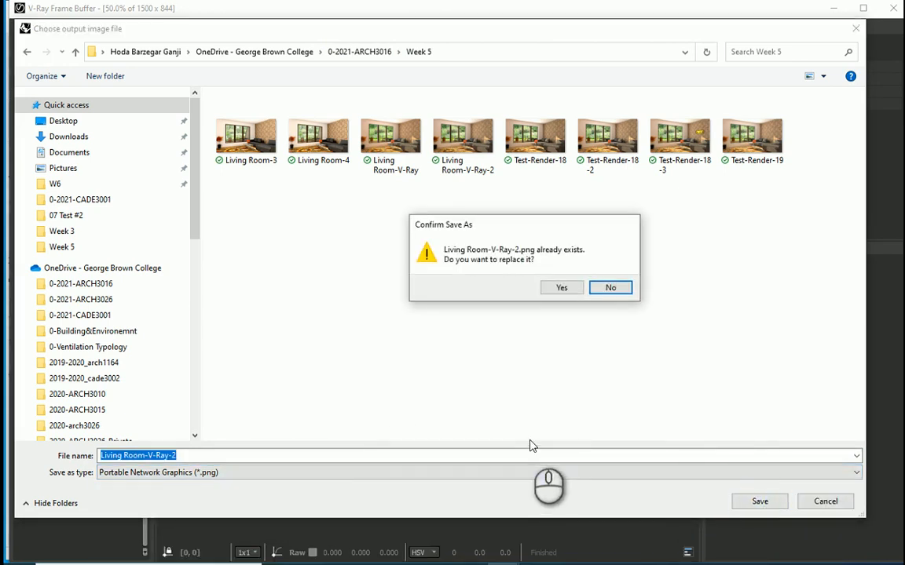
pyautogui.click(553, 287)
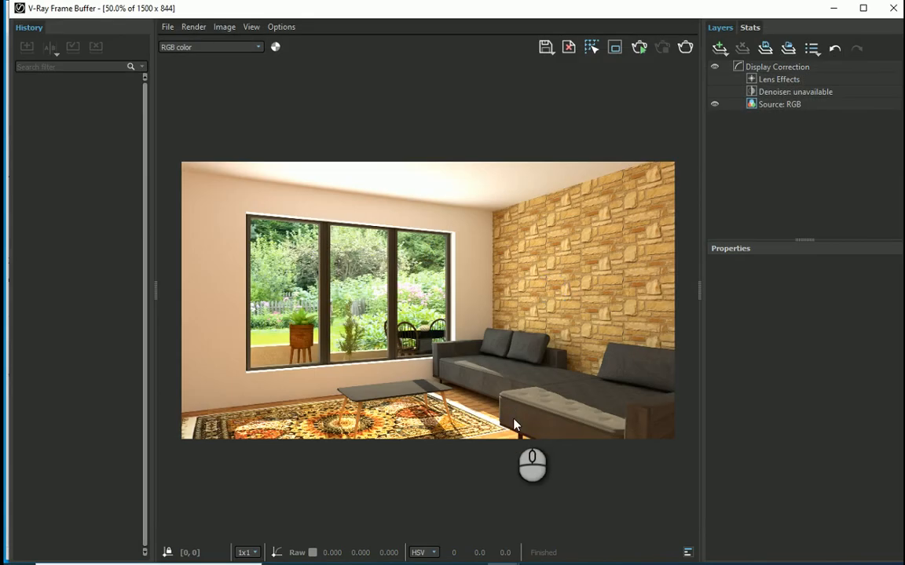